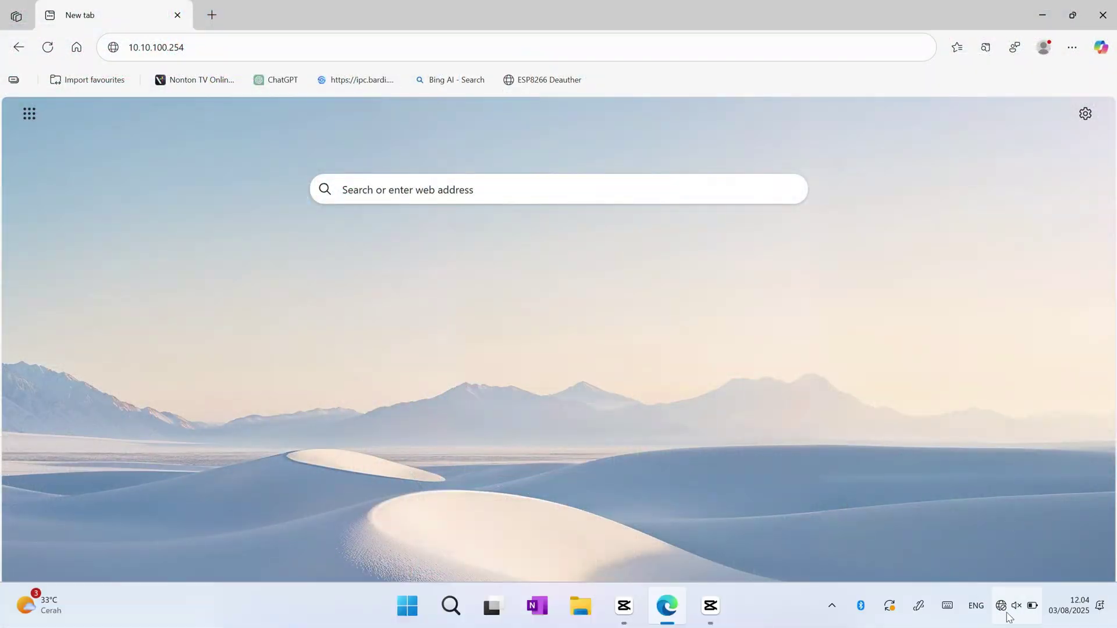
click(1008, 615)
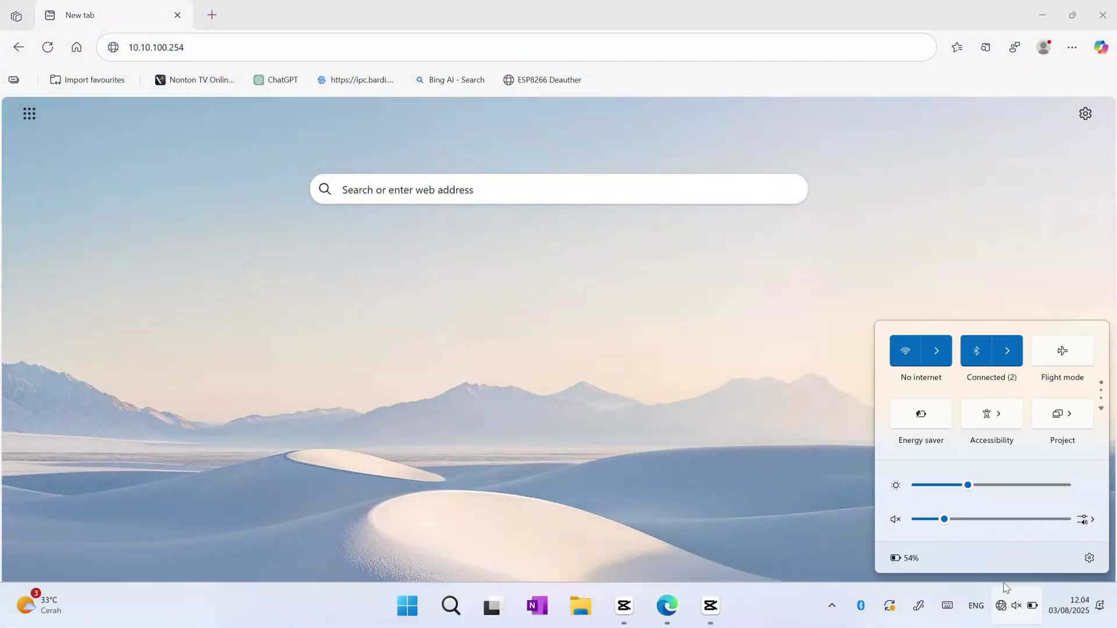
click(942, 355)
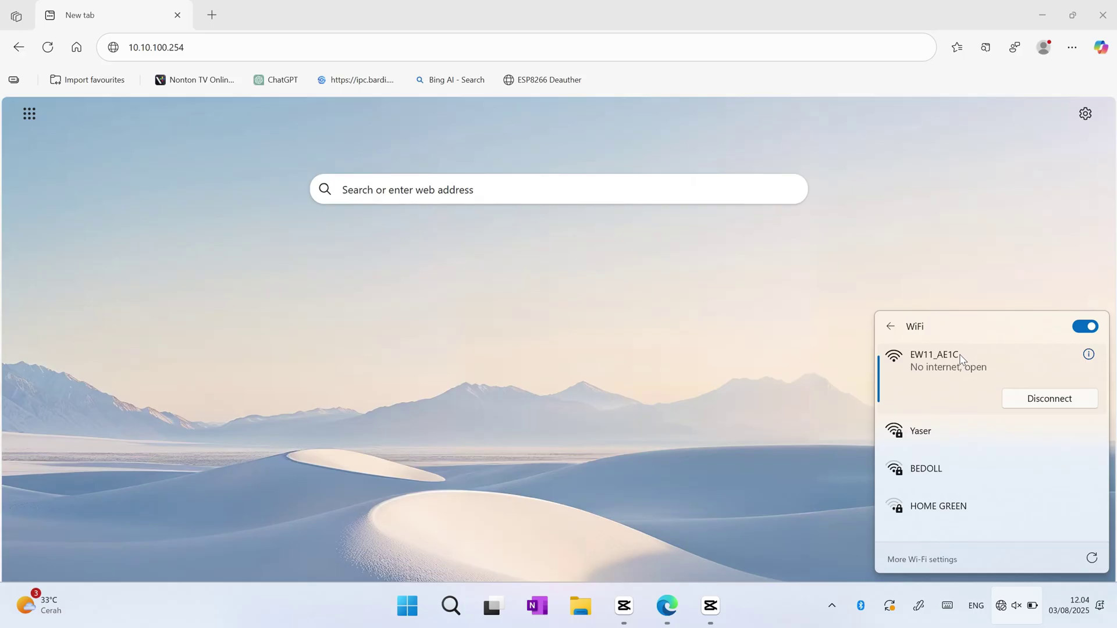
click(781, 339)
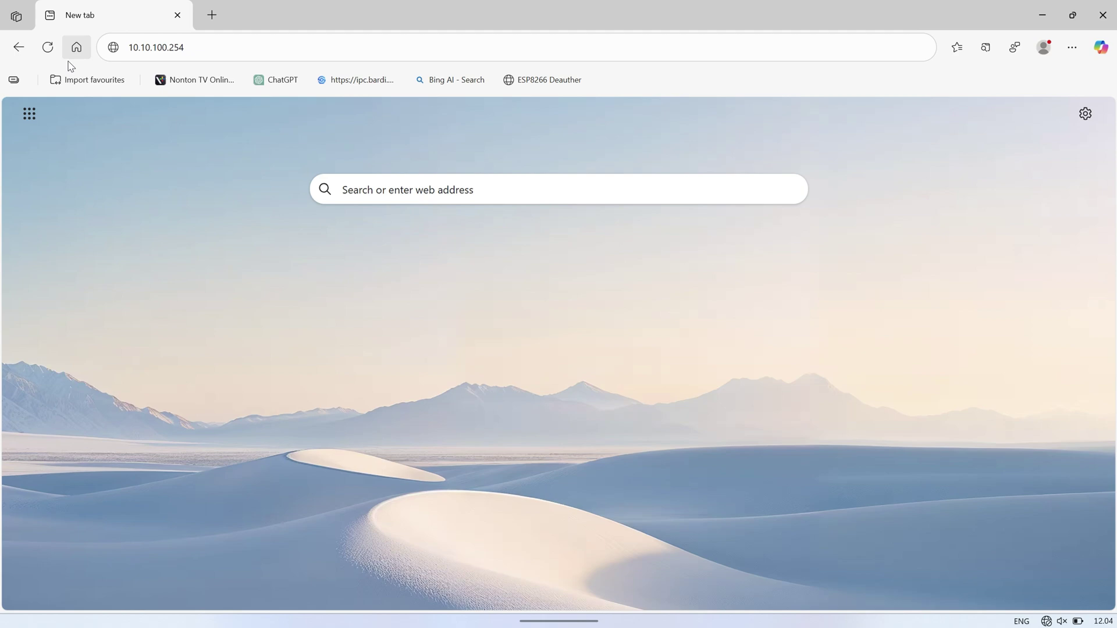
Sign in to the EW11 page at 10.10.100.254 and check that WiFi State reads Disconnected
click(197, 46)
key(Return)
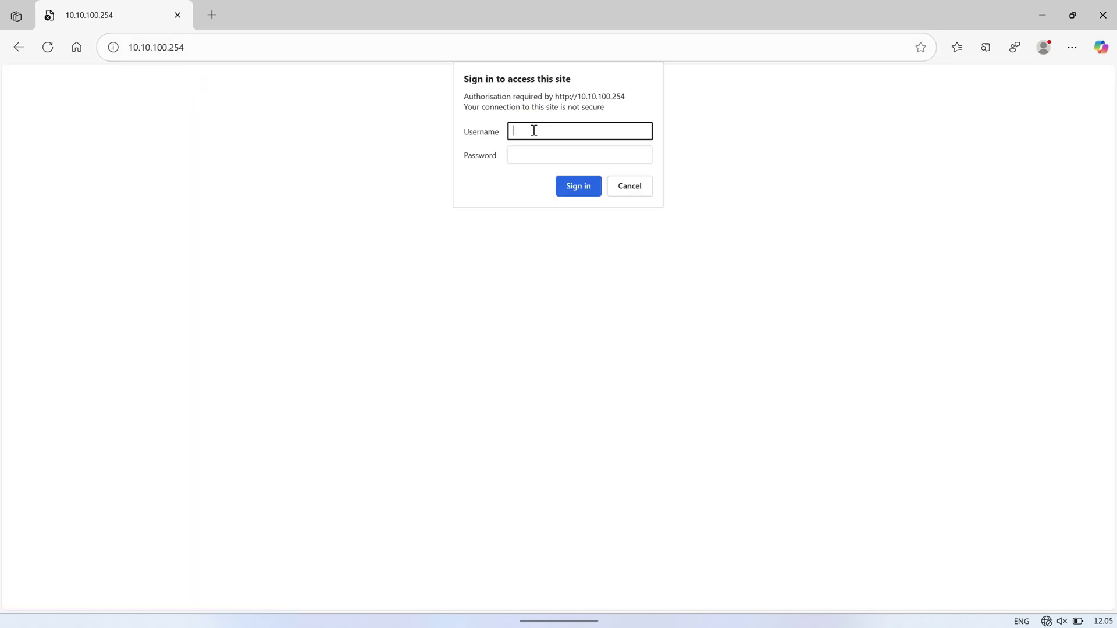
key(Tab)
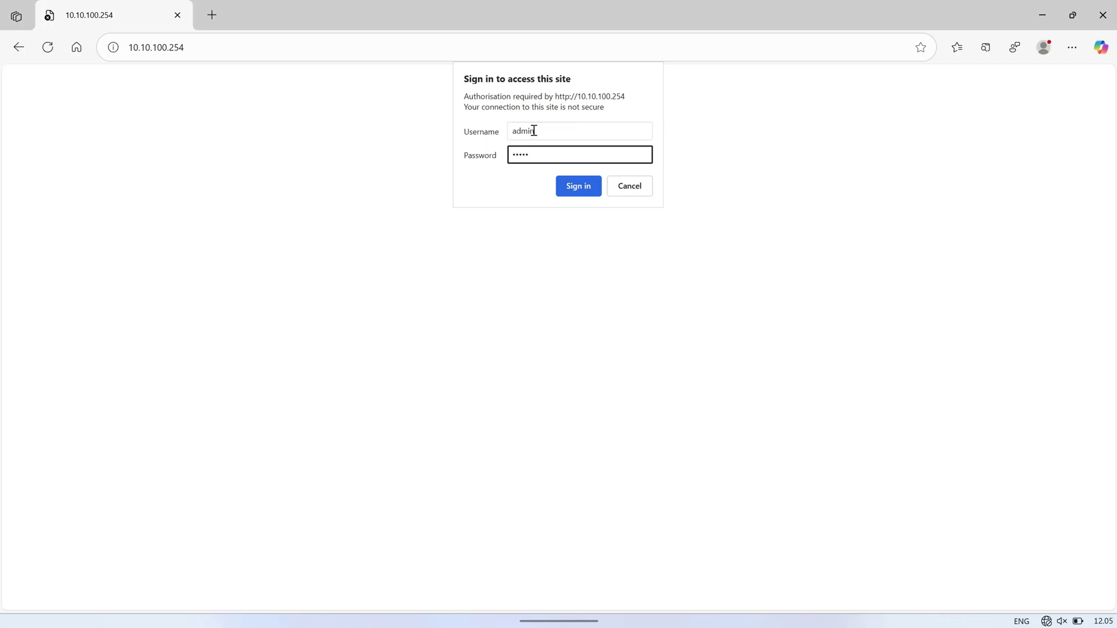
click(576, 186)
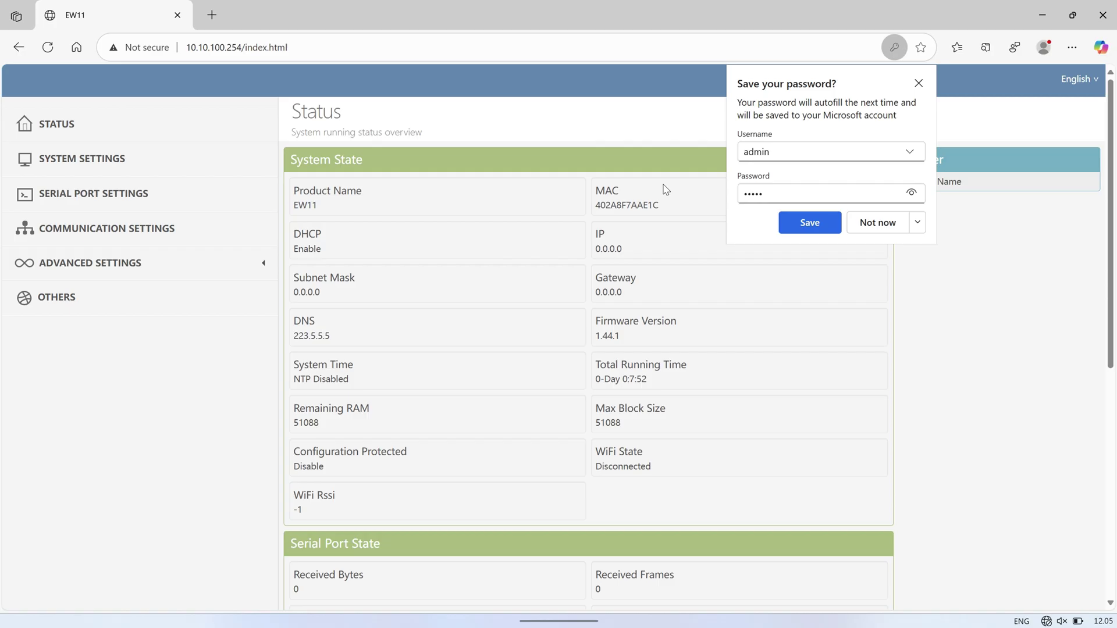
click(877, 223)
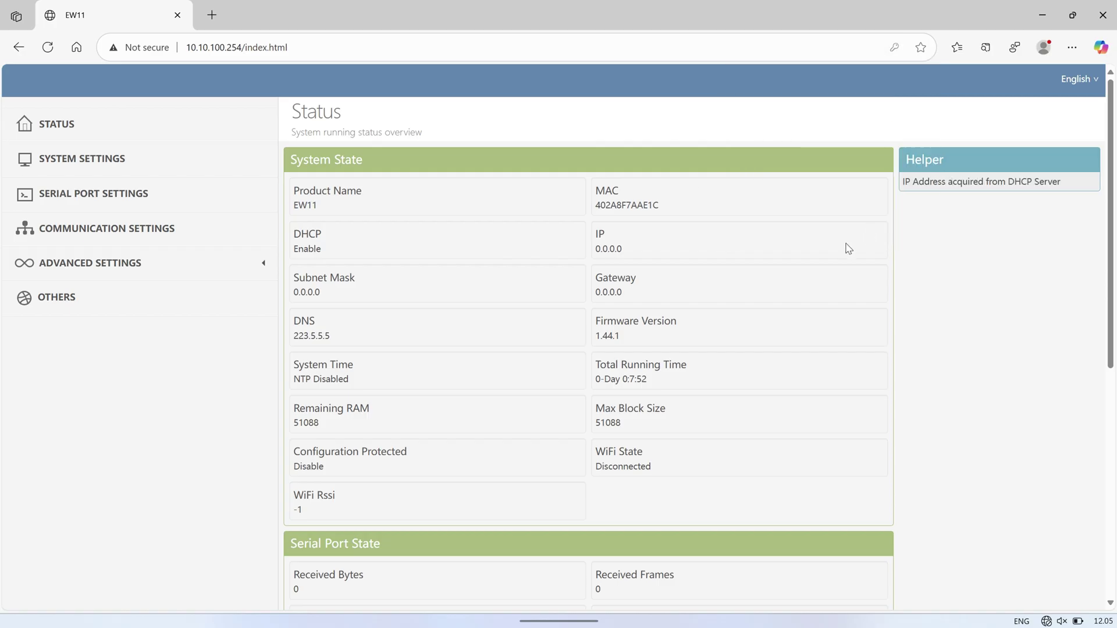
drag(655, 469, 596, 474)
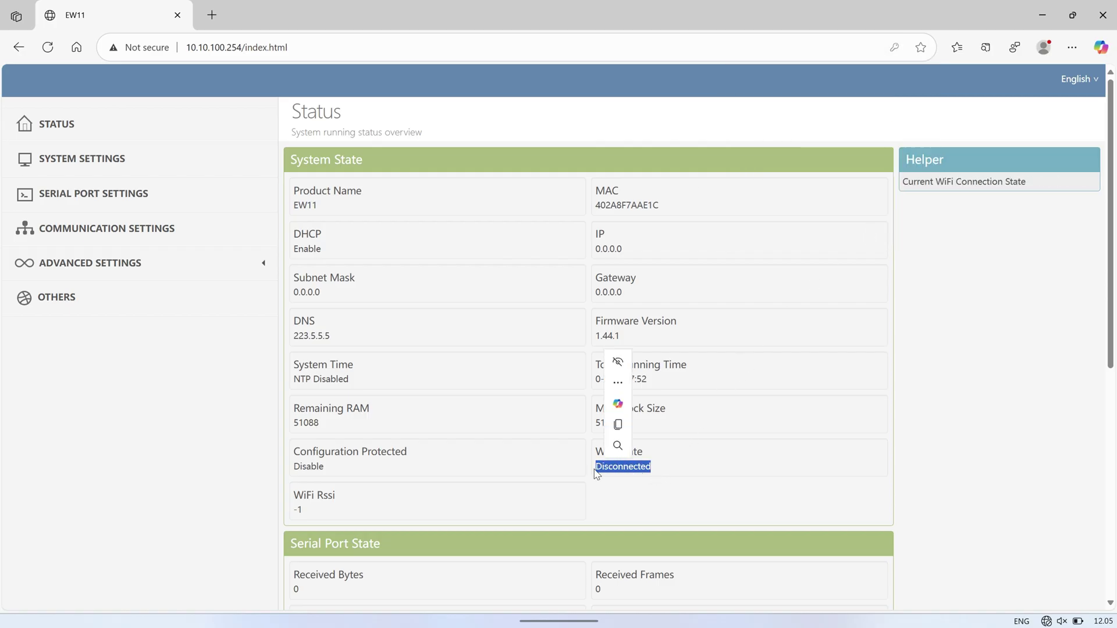
click(238, 395)
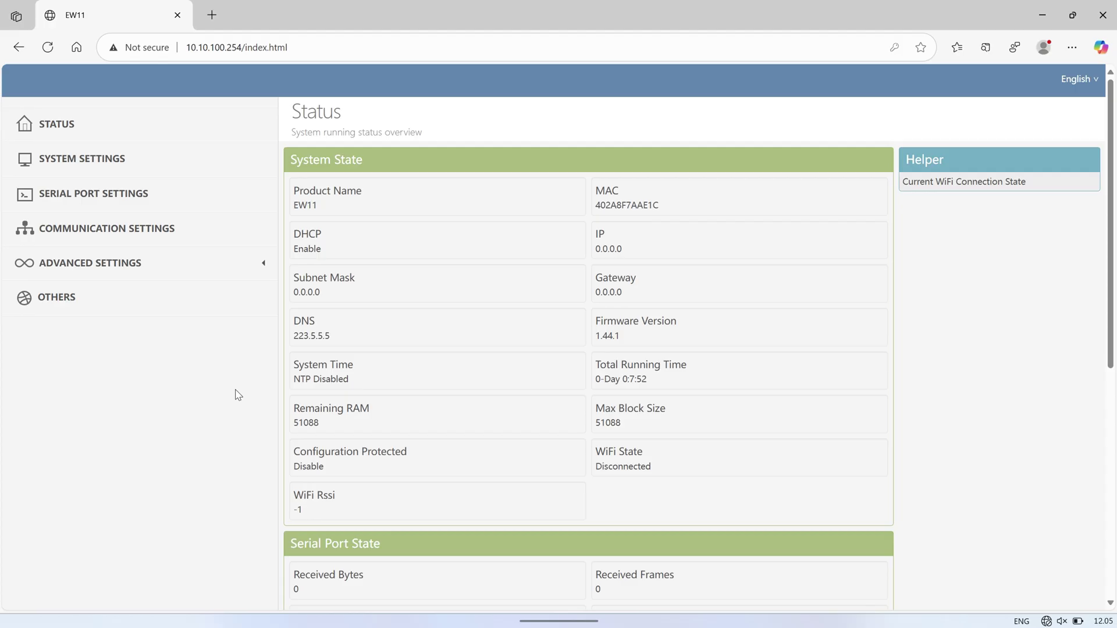
Open the EW11 System Settings and check the DNS server is 118.98.115.77
click(109, 163)
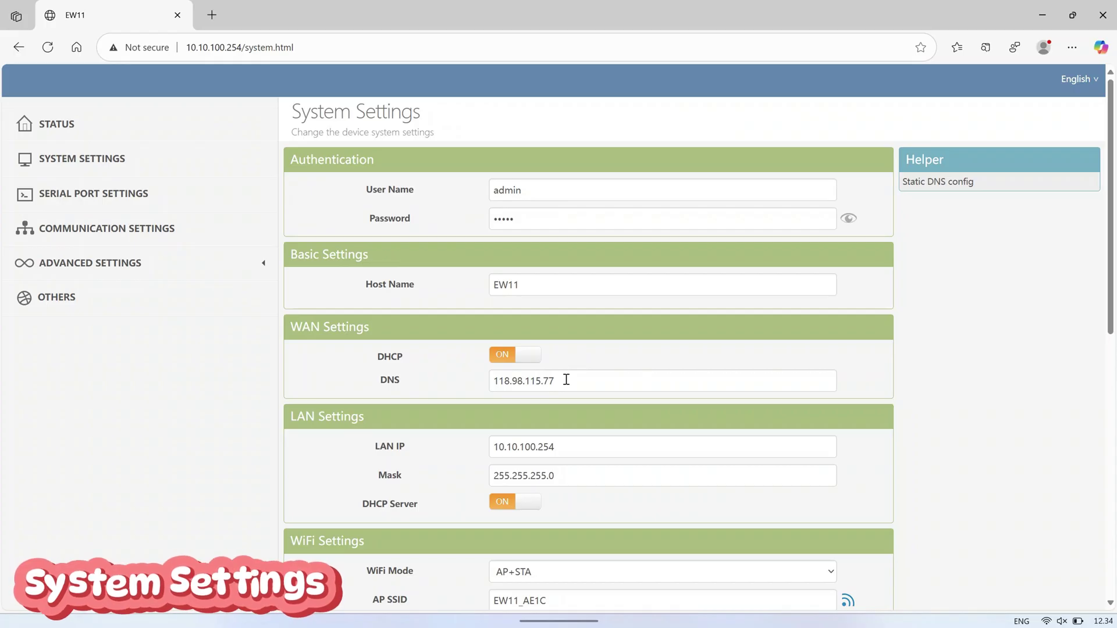
click(566, 380)
drag(566, 379, 482, 389)
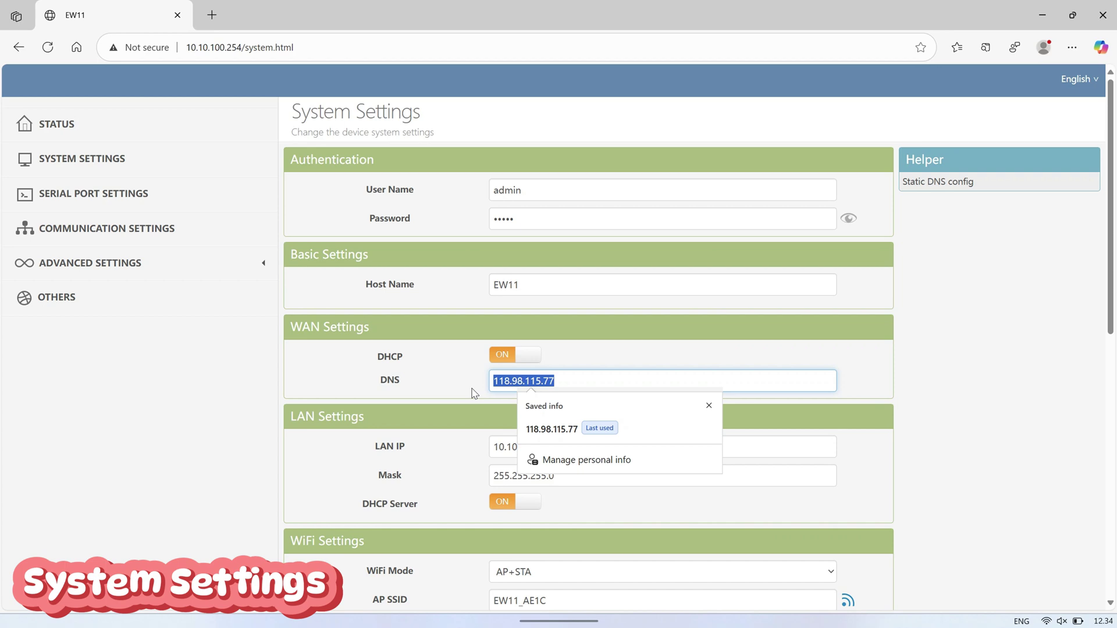
click(470, 388)
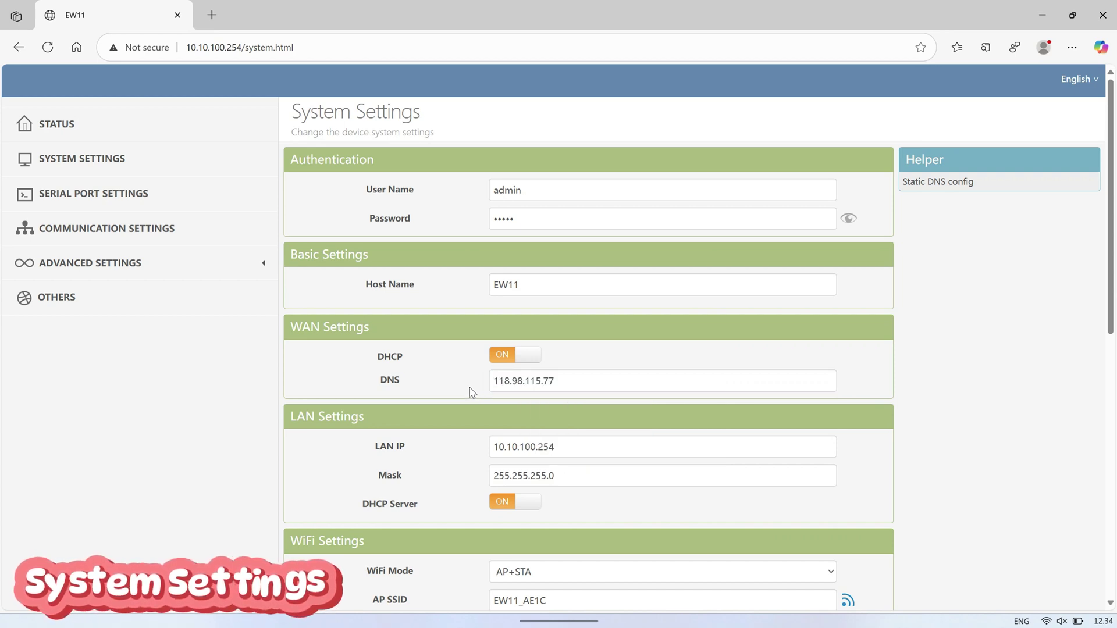
scroll(470, 387, down, 2)
scroll(470, 387, down, 1)
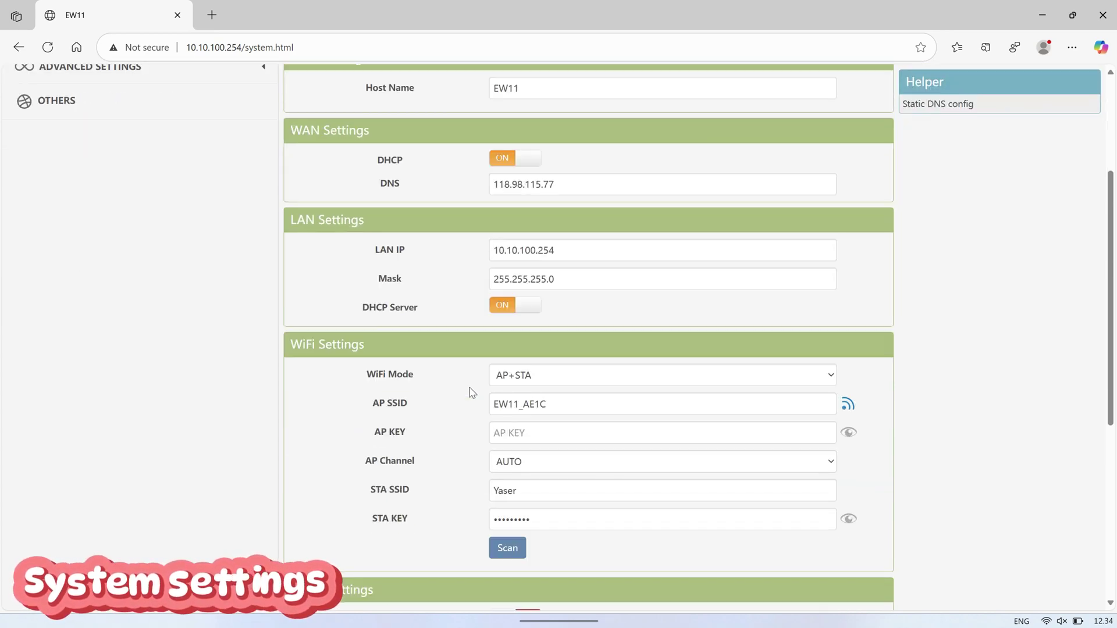
scroll(469, 387, down, 1)
Set WiFi Mode to AP+STA and fill in the home network's STA SSID and key
click(550, 316)
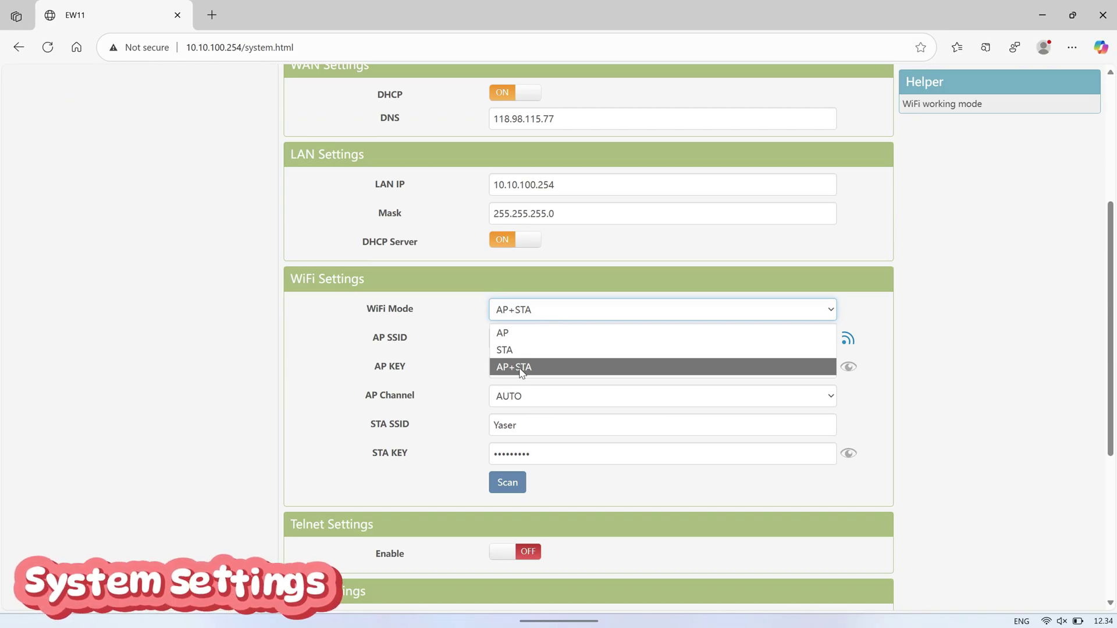
click(521, 367)
drag(529, 424, 488, 430)
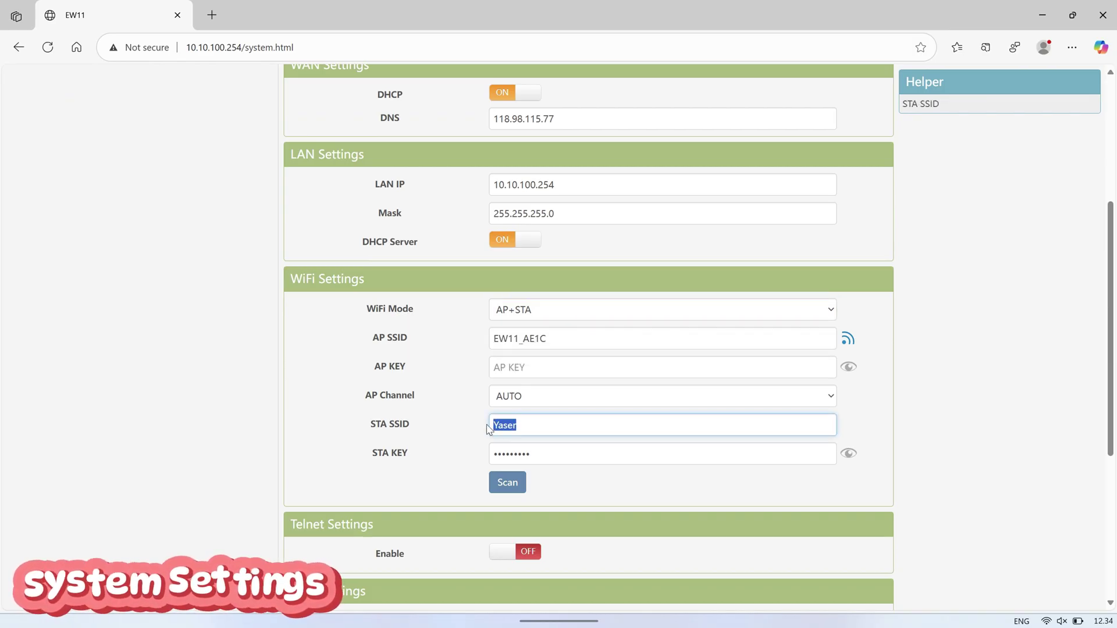
drag(551, 459, 488, 461)
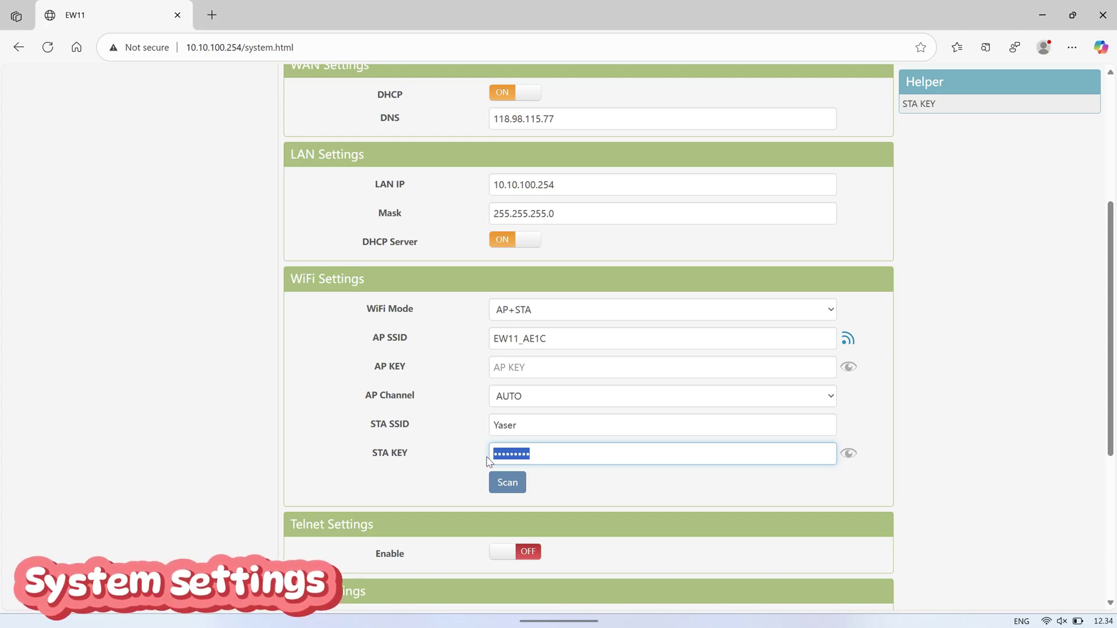
click(960, 345)
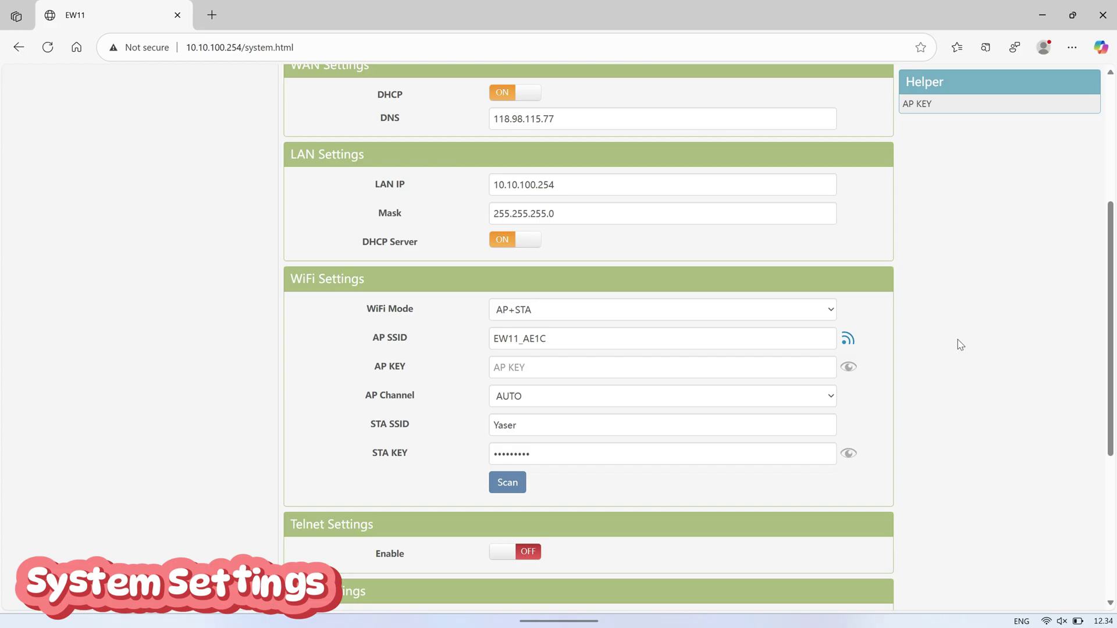
scroll(960, 345, down, 5)
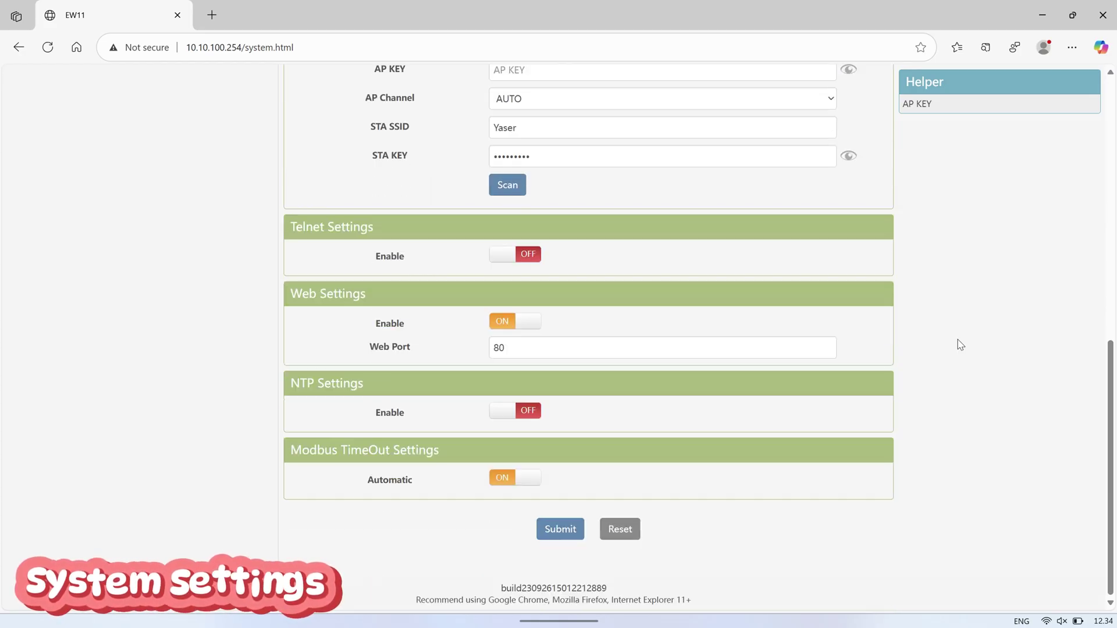
Submit the System Settings and let the EW11 restart to its Status page
click(571, 529)
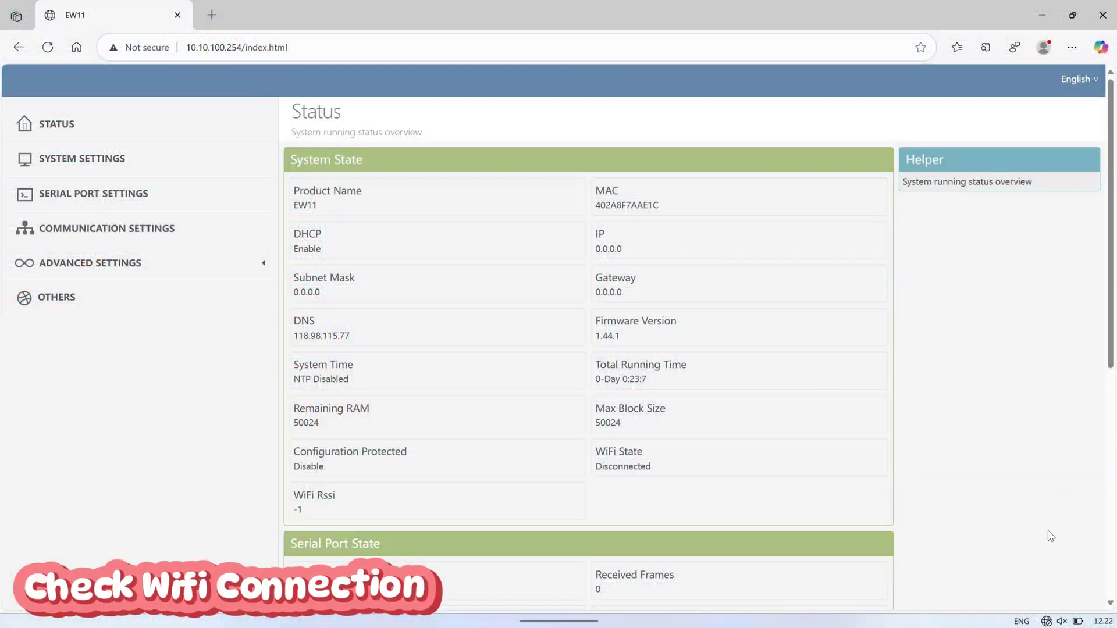
Reconnect the computer to the EW11_AE1C Wi-Fi network
click(1025, 619)
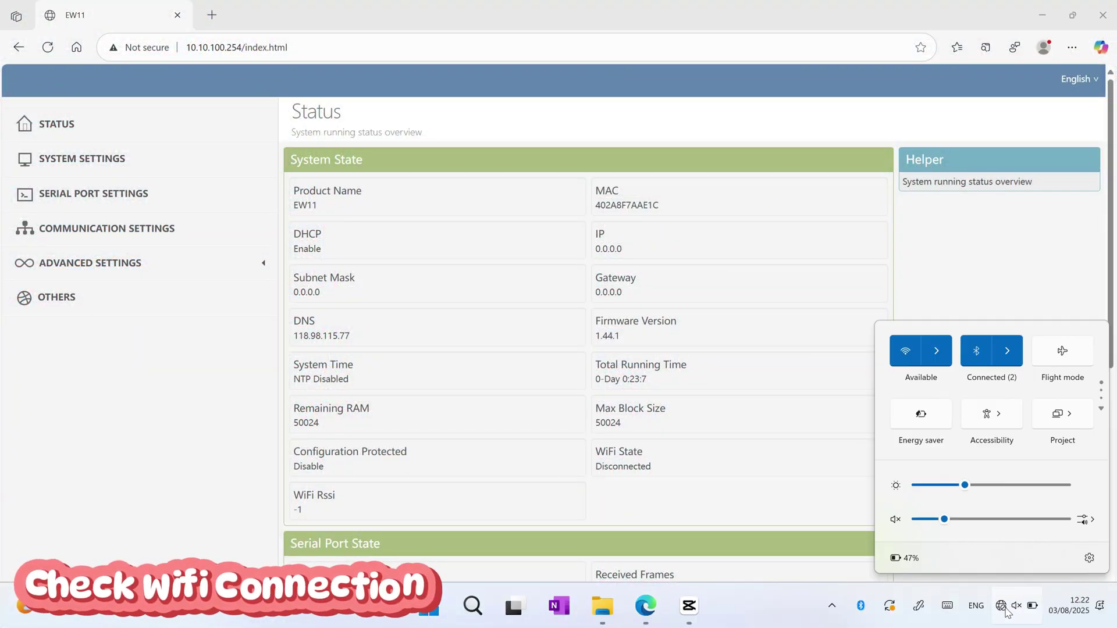
click(936, 351)
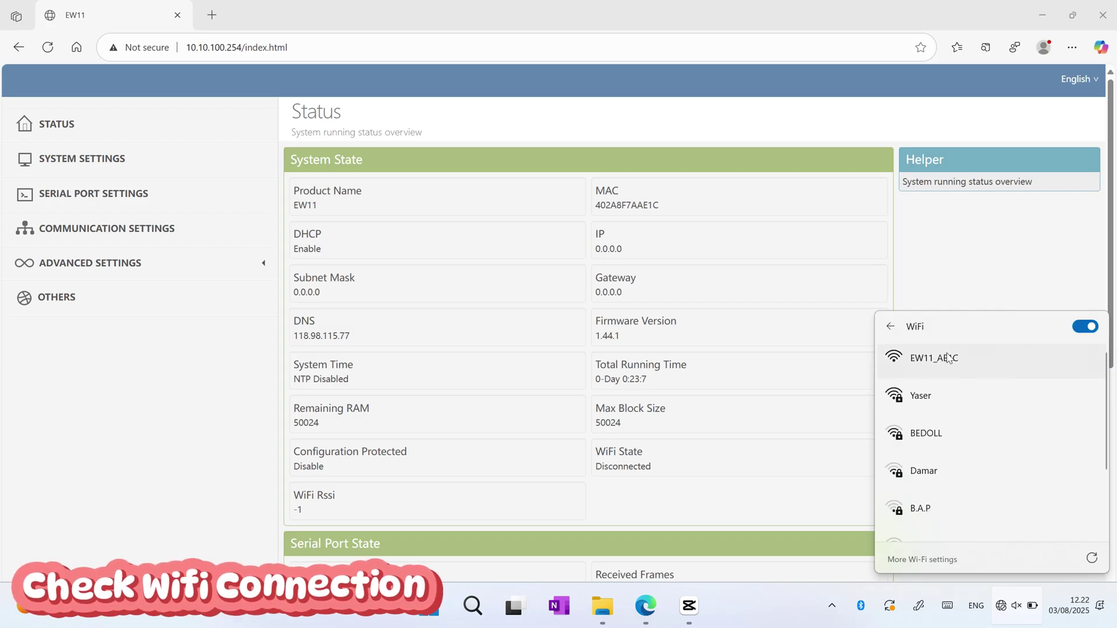
click(948, 358)
click(1044, 450)
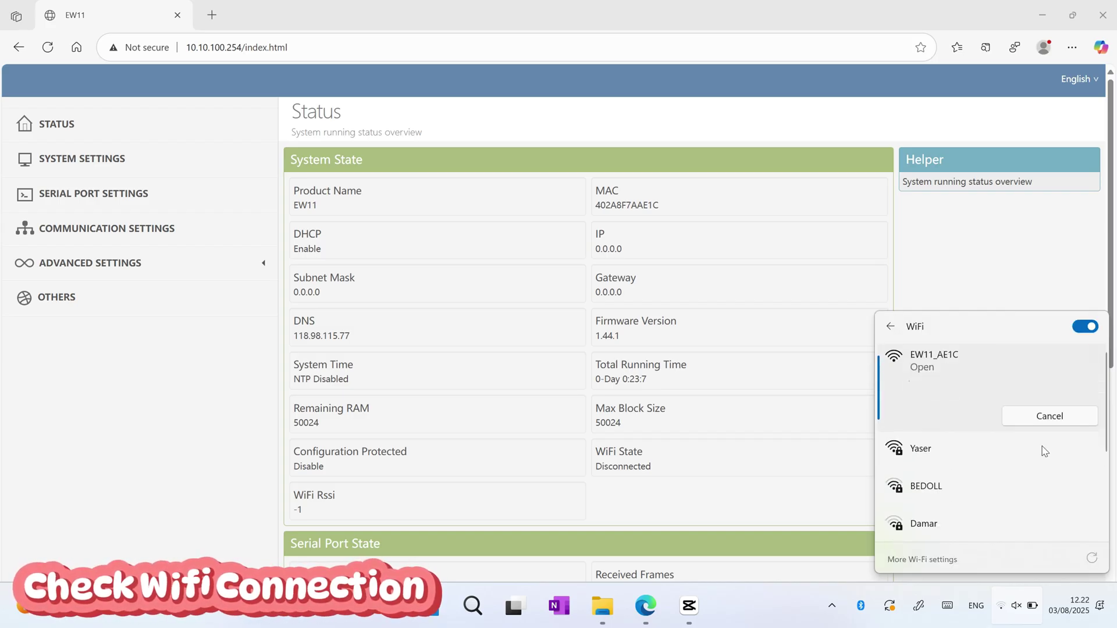
click(1012, 249)
Refresh the Status page and verify WiFi State Connected with IP 192.168.1.13
click(61, 123)
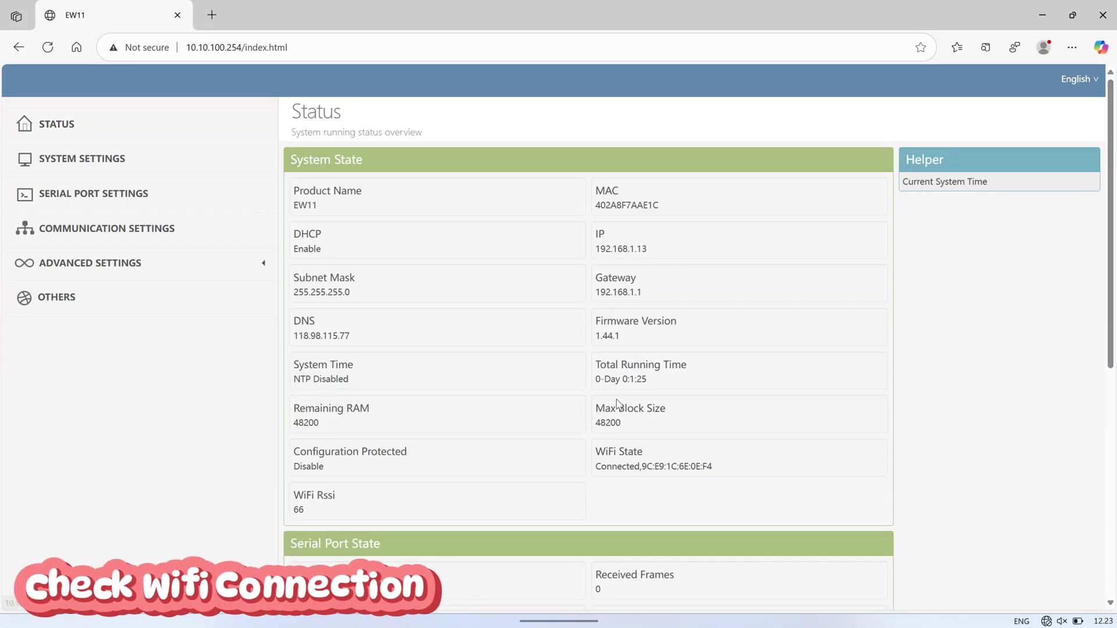
drag(716, 470, 594, 469)
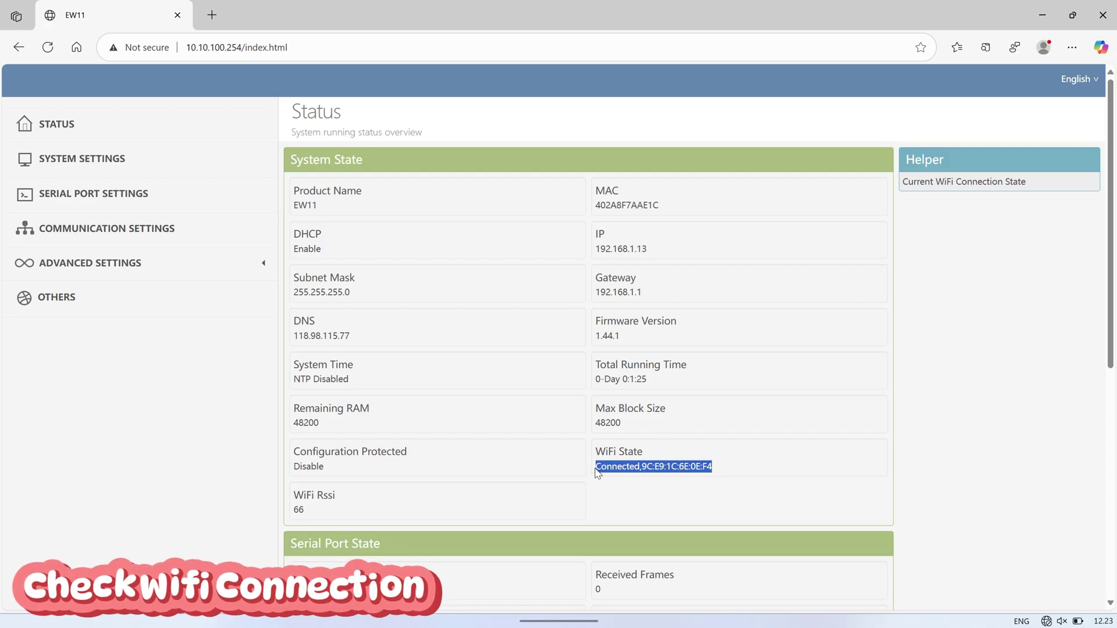
drag(650, 252, 598, 253)
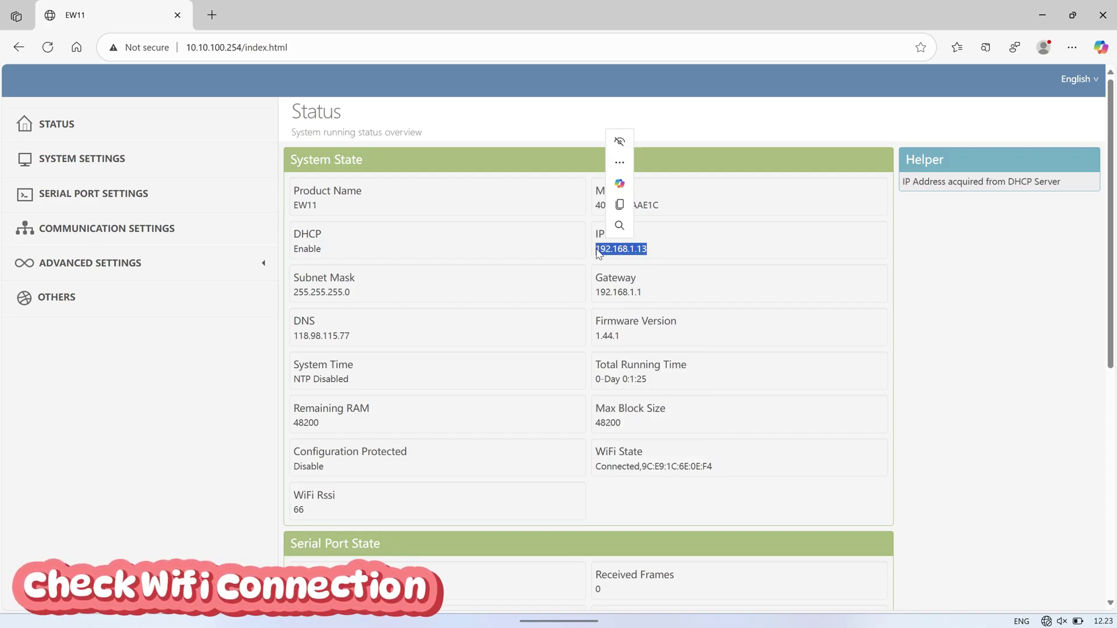
click(679, 290)
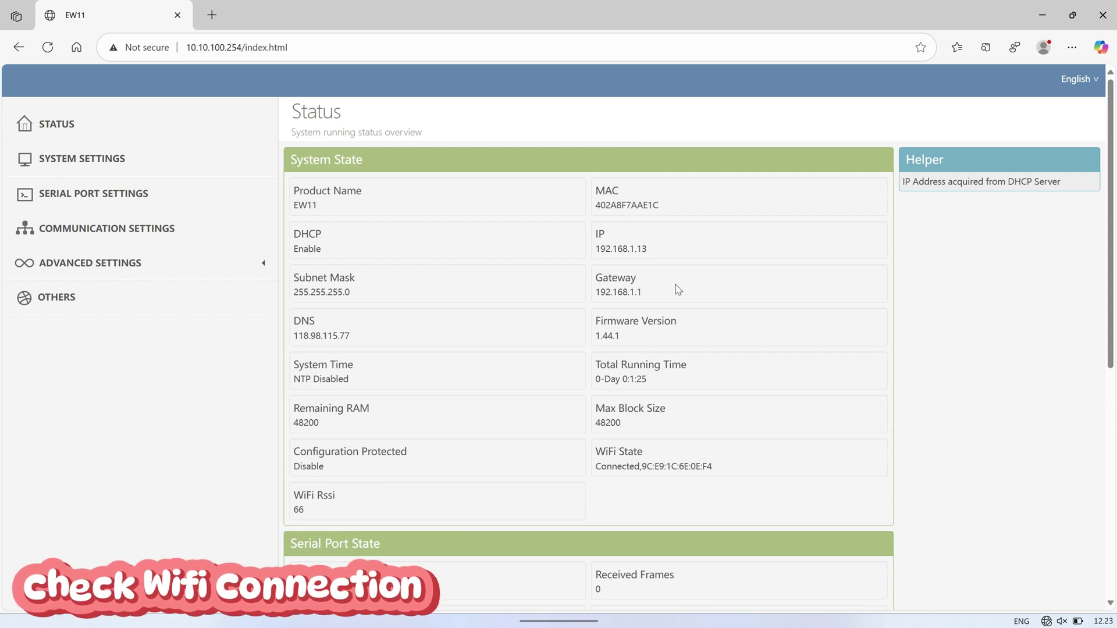
Set the serial port Baud Rate to 9600 and Protocol to Modbus, then submit
click(107, 201)
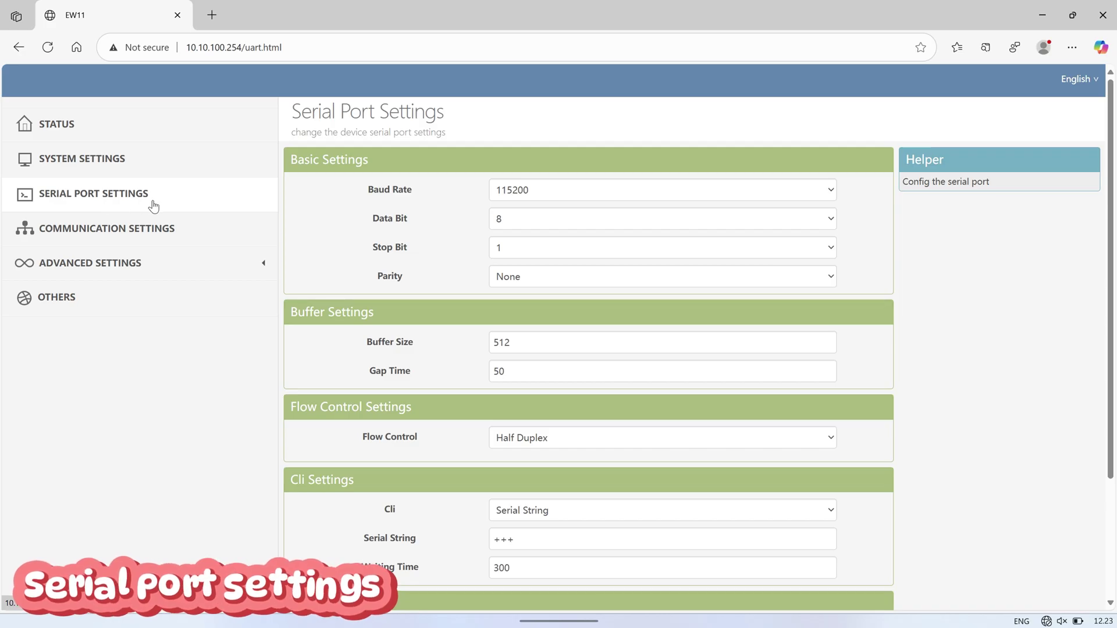
click(604, 190)
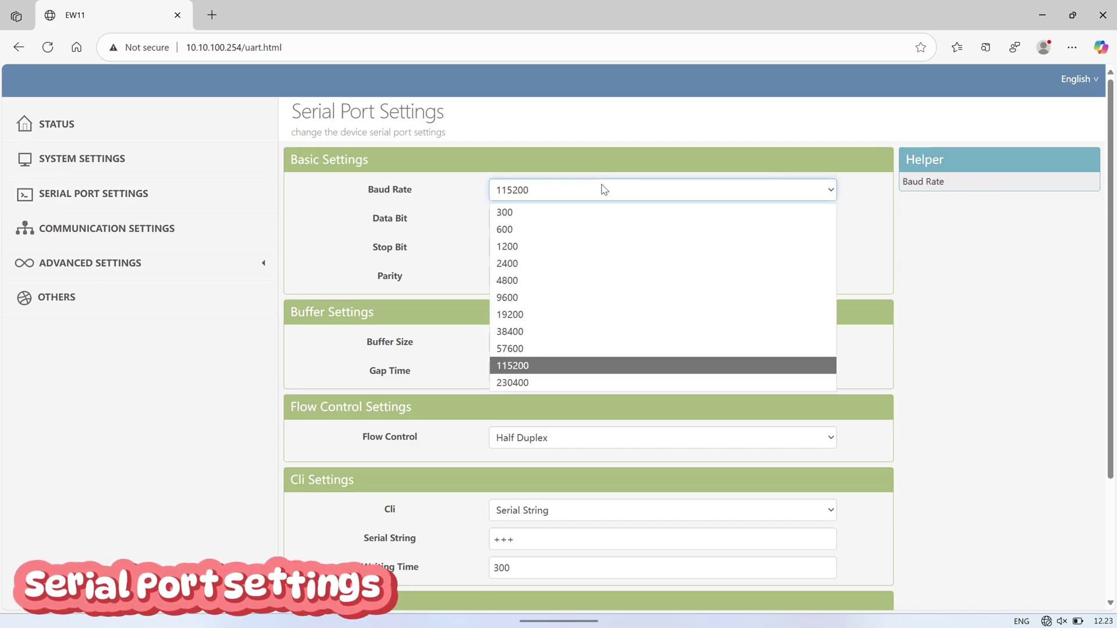
click(515, 300)
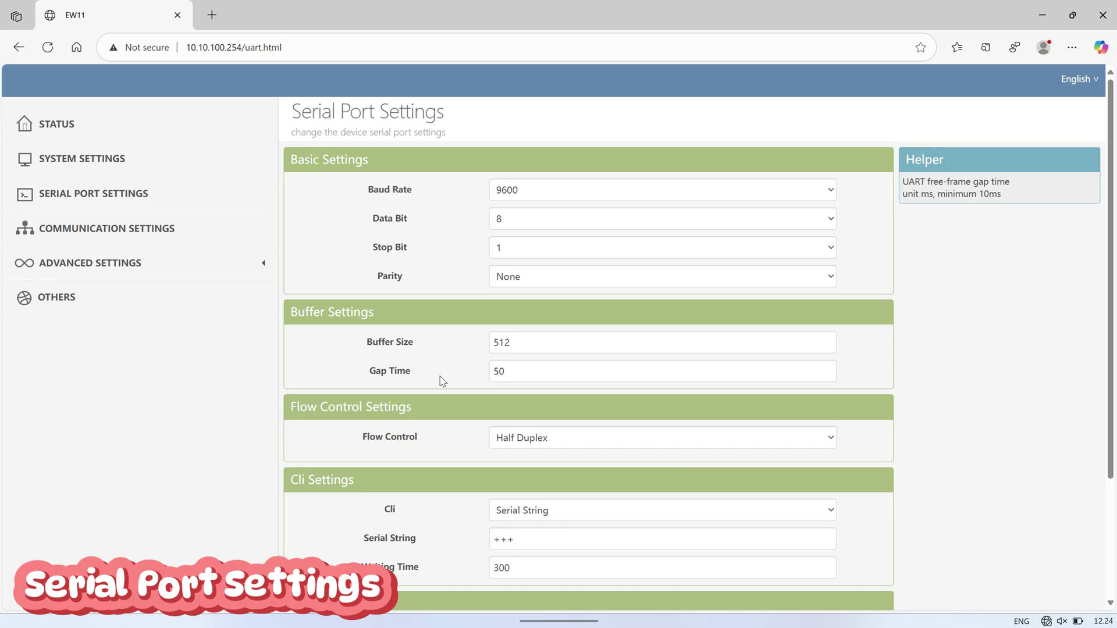
scroll(320, 379, down, 1)
scroll(320, 379, down, 1)
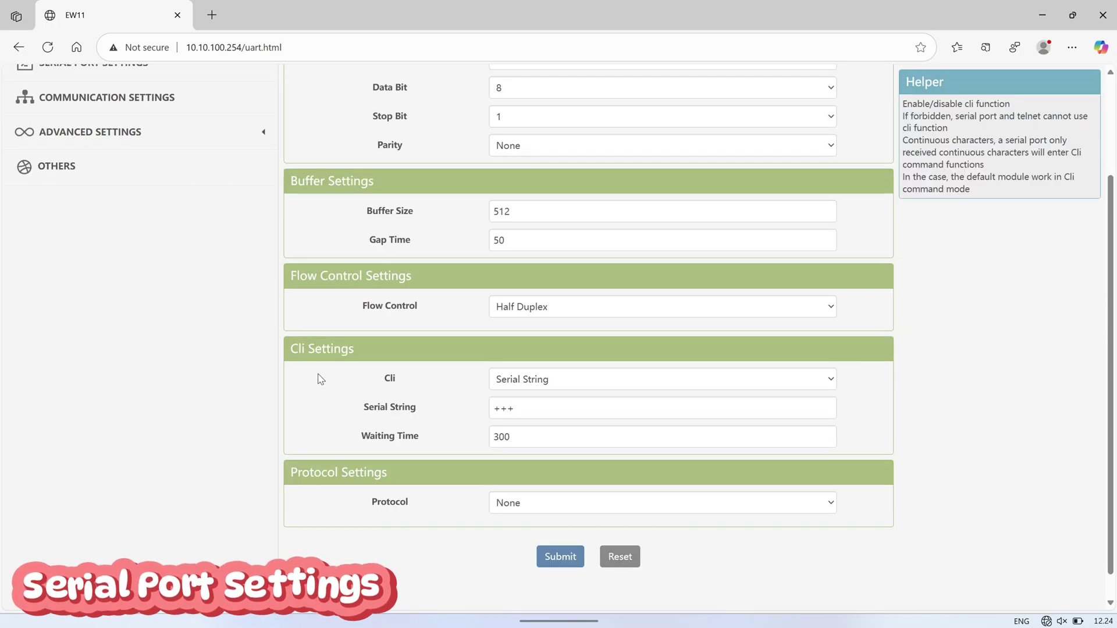
click(546, 505)
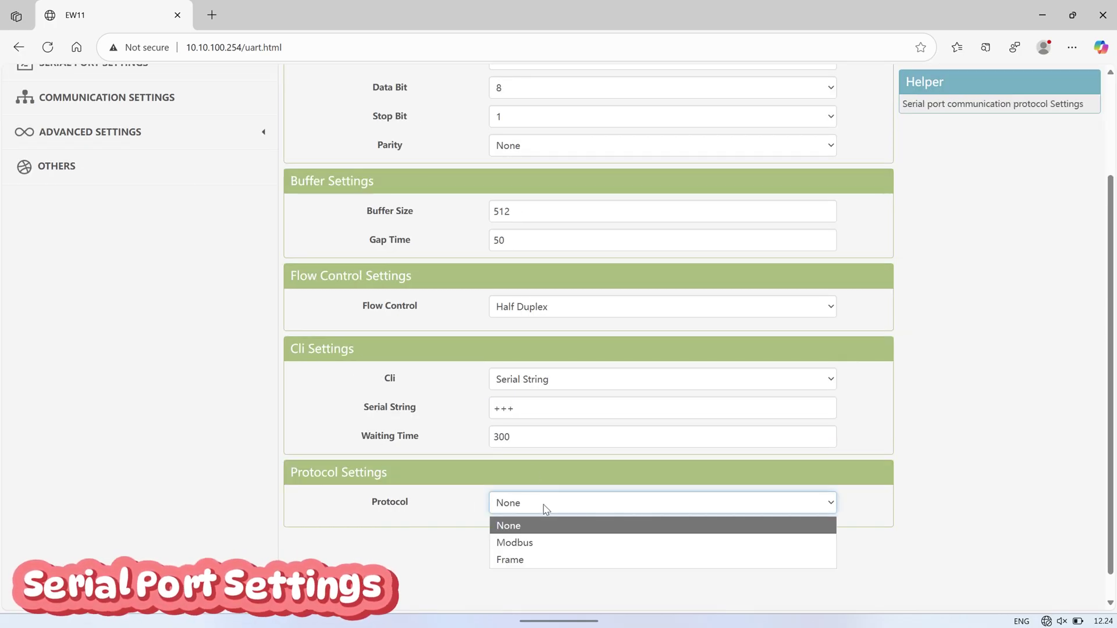
click(538, 544)
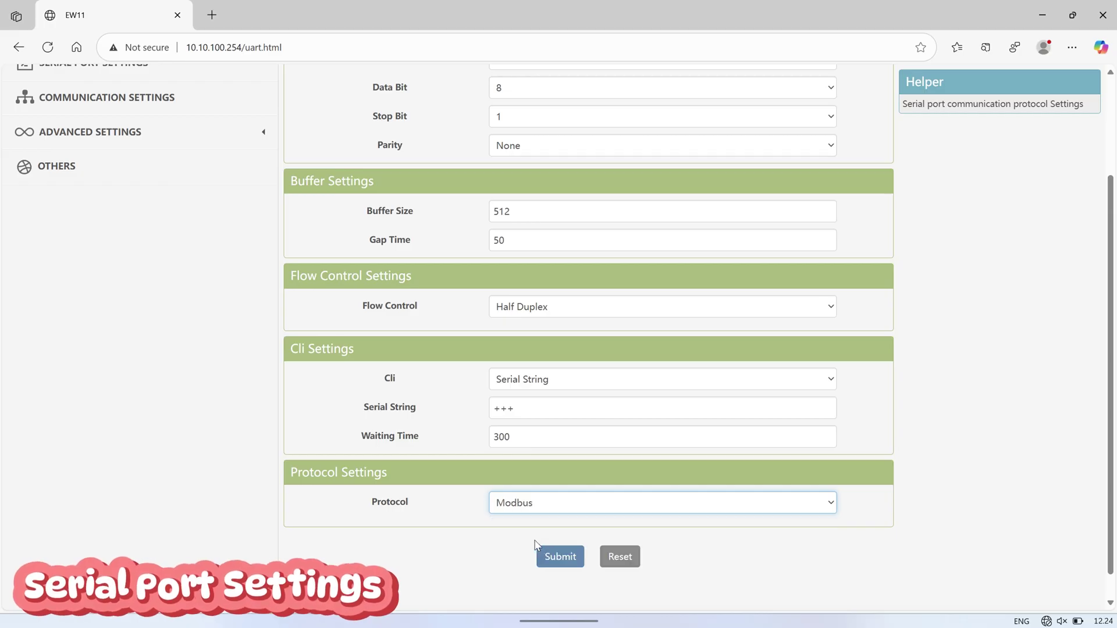
click(563, 558)
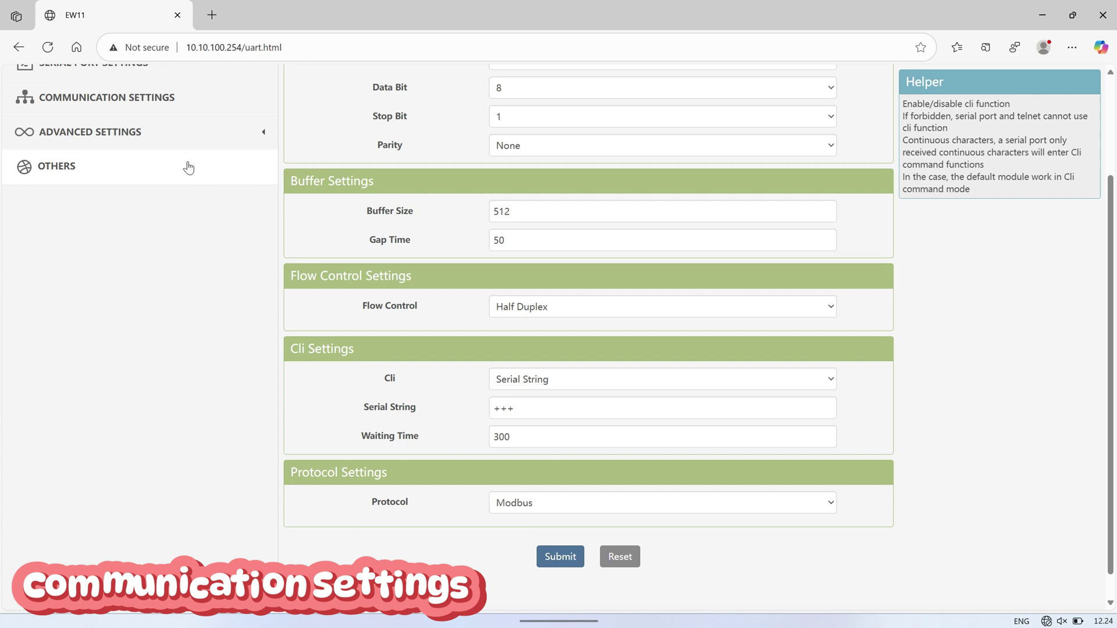
In Communication Settings, change the netp Tcp Server Local Port from 8899 to 502
click(158, 103)
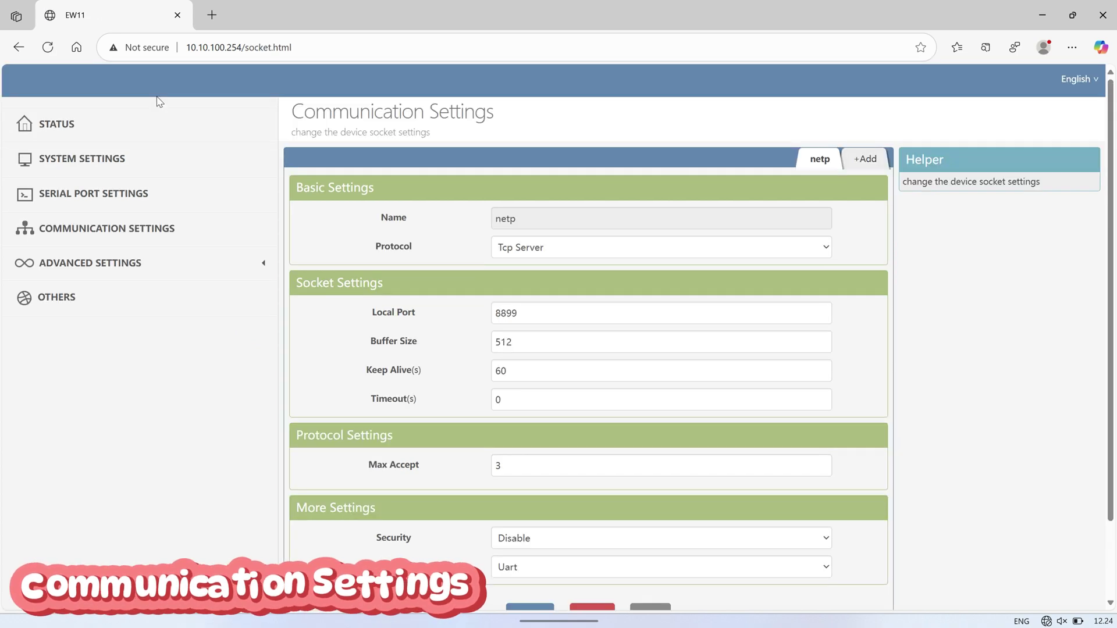
drag(526, 313, 489, 319)
text(502)
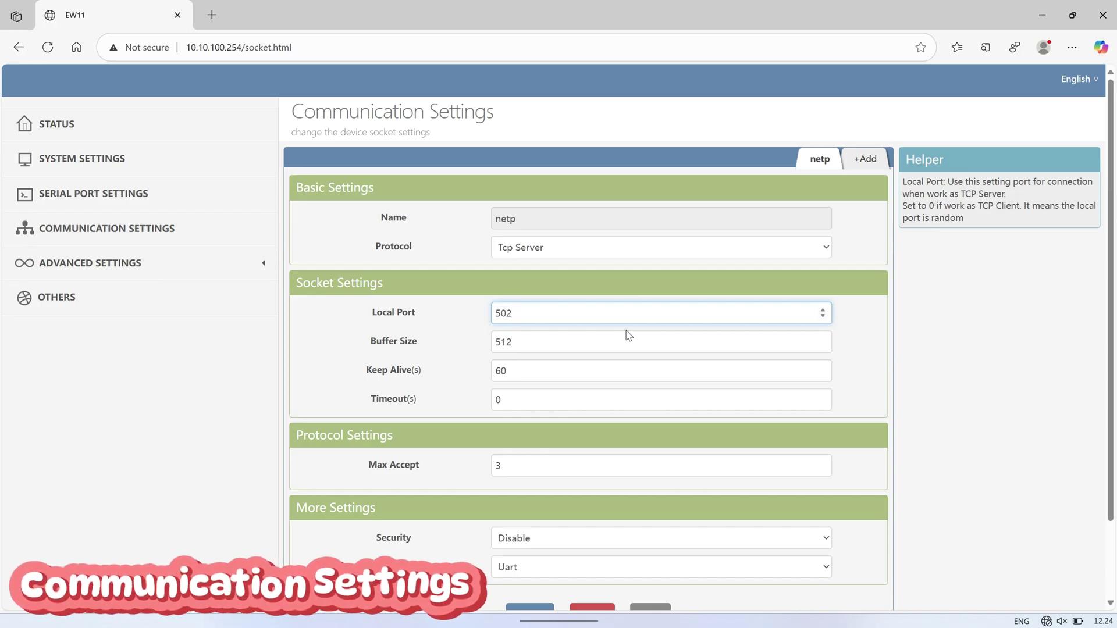
mouse_move(628, 335)
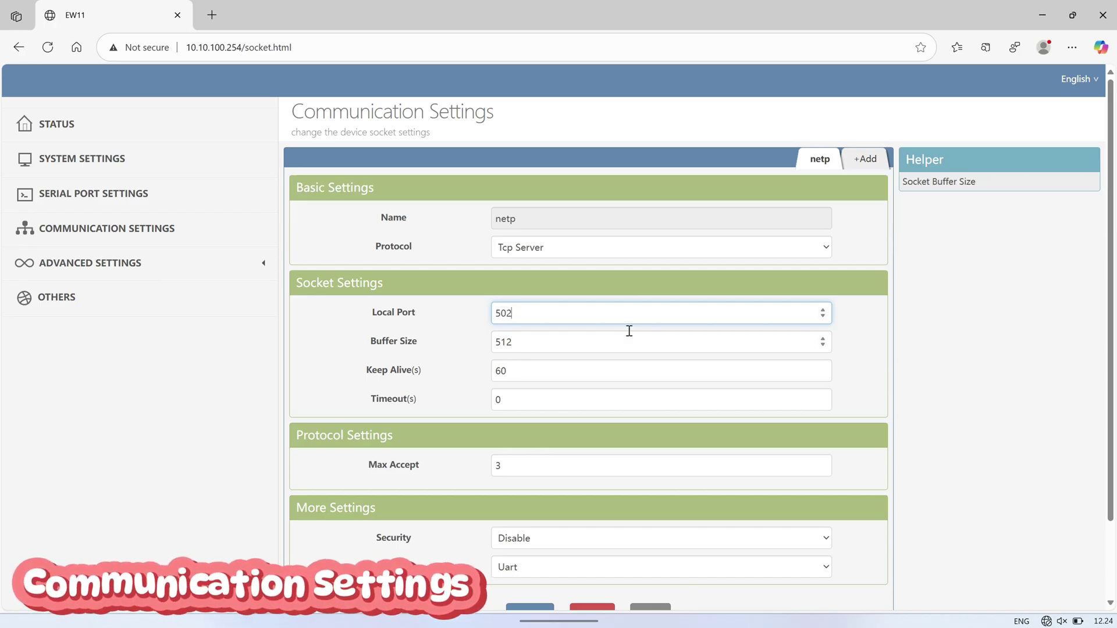
click(949, 370)
scroll(948, 370, down, 1)
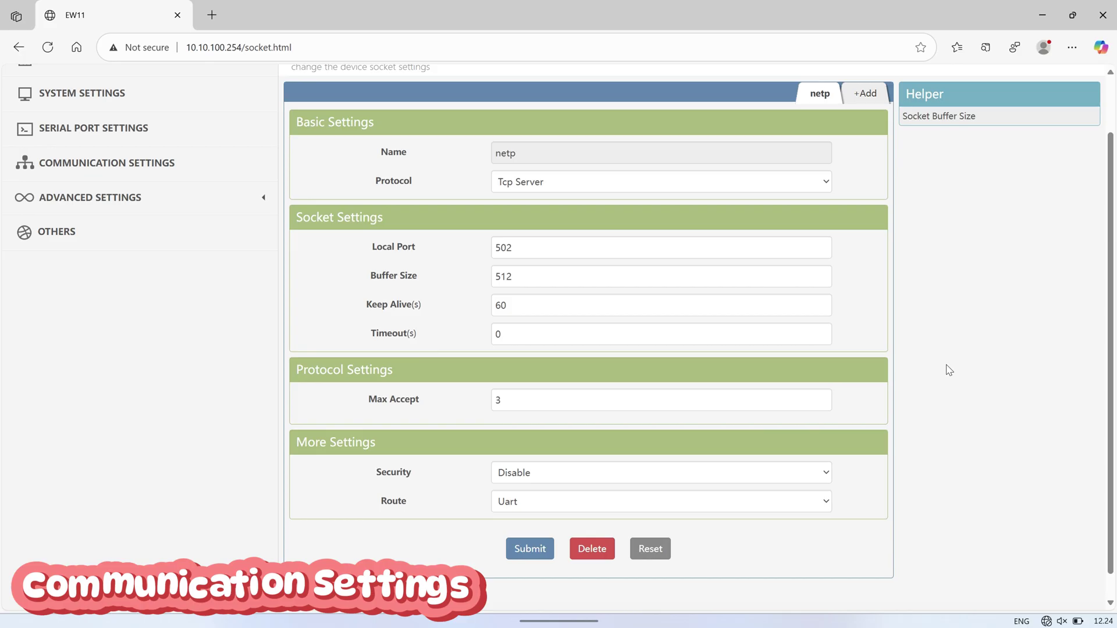
scroll(949, 370, down, 1)
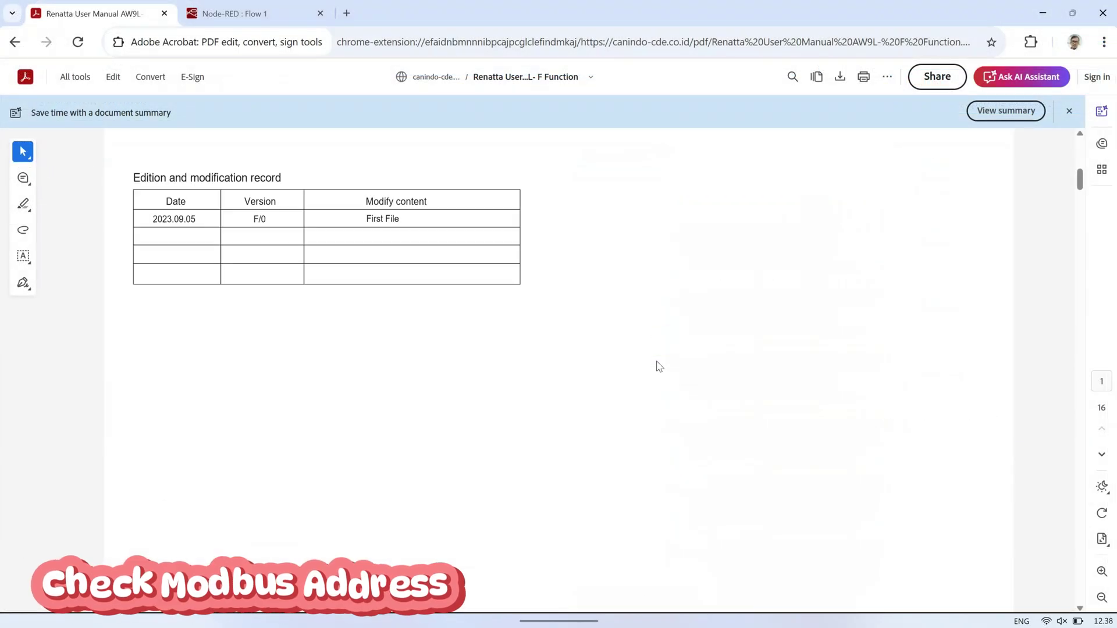
Scroll to the manual's 7.3 address mapping table and copy Phase voltage A's address 0x4000
scroll(659, 366, down, 20)
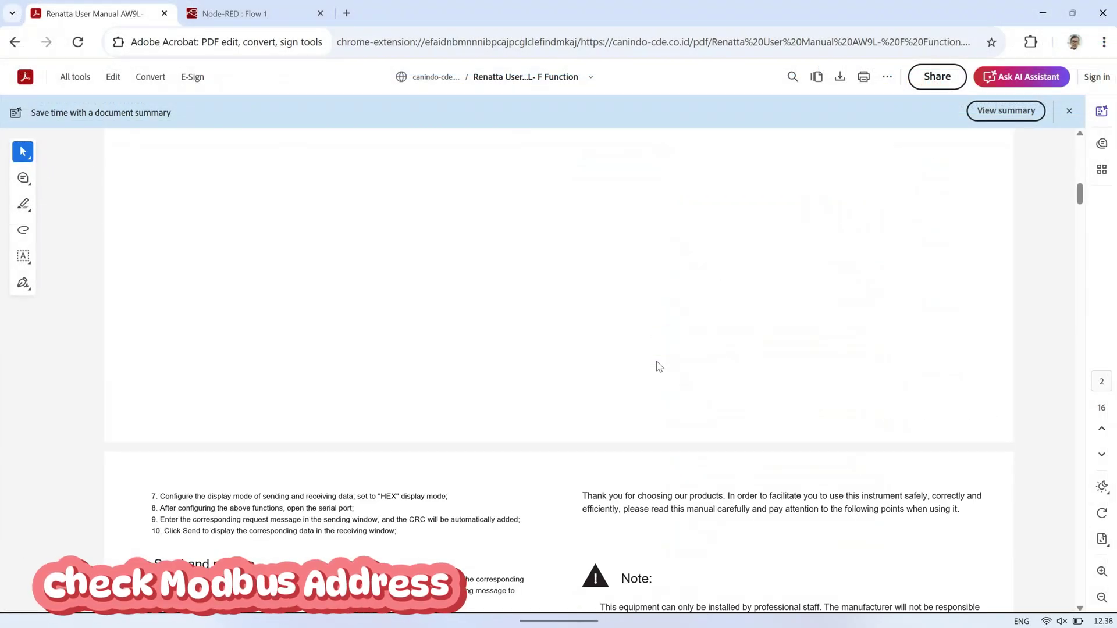
scroll(660, 366, down, 20)
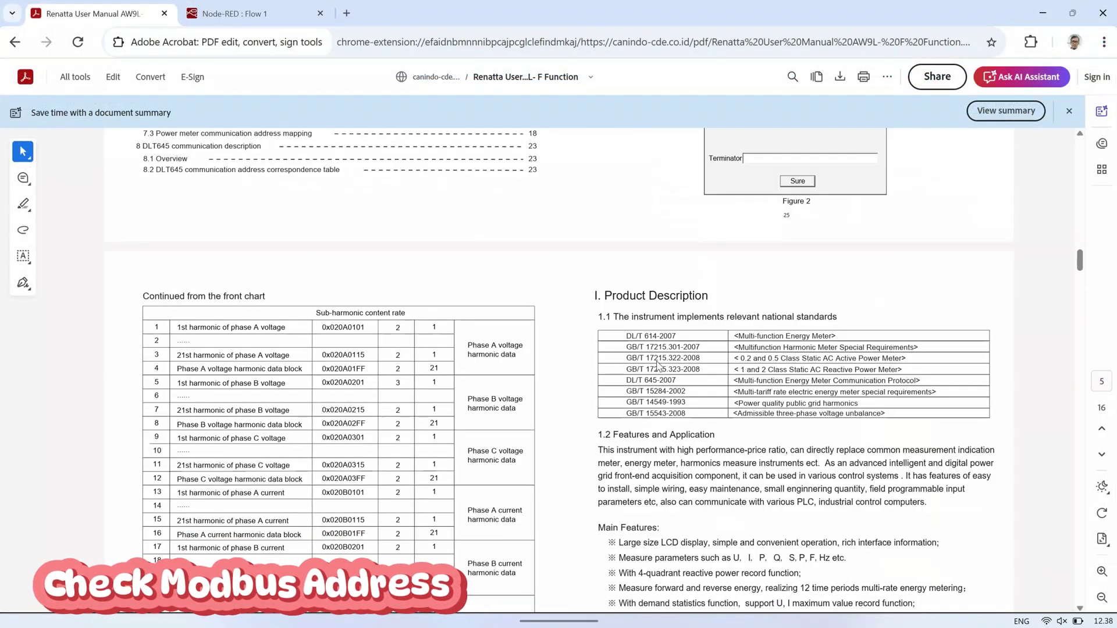
scroll(659, 366, down, 20)
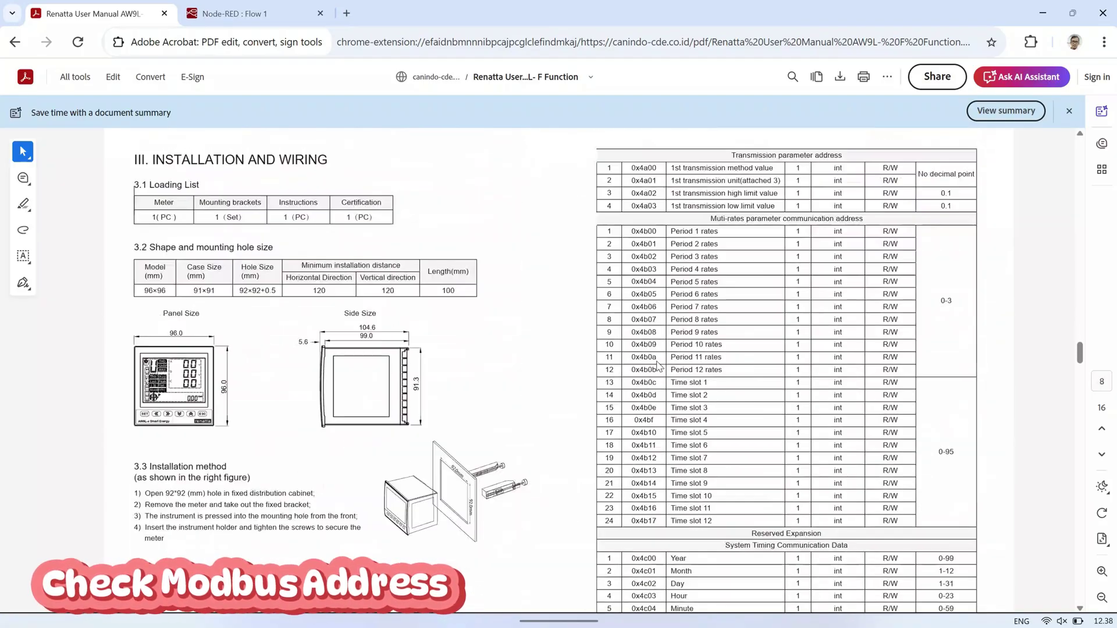
scroll(660, 366, down, 20)
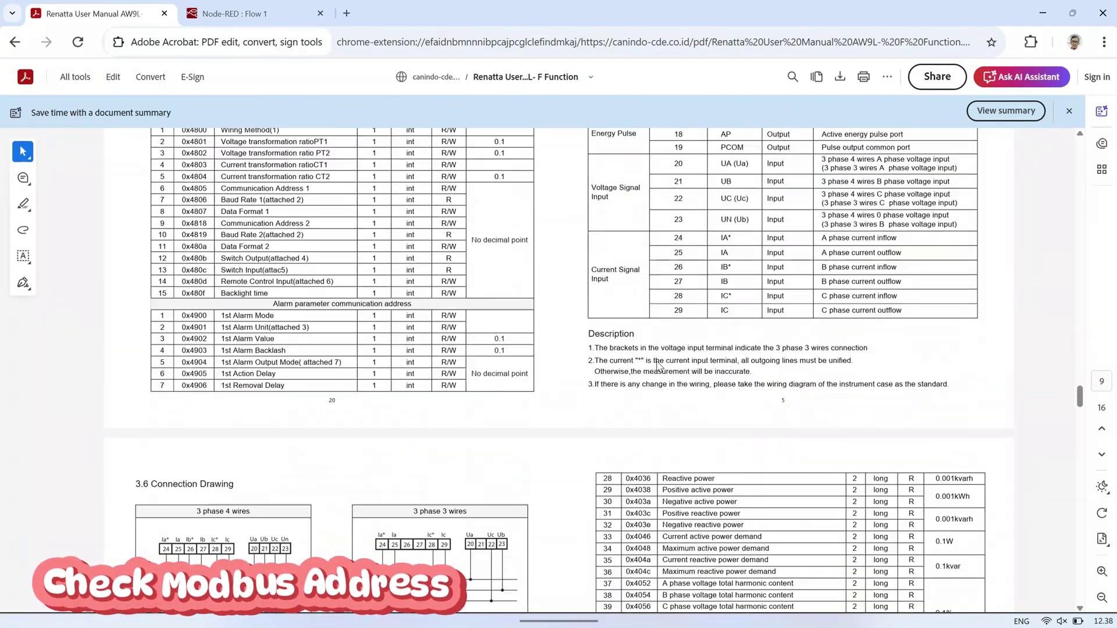
scroll(659, 366, up, 3)
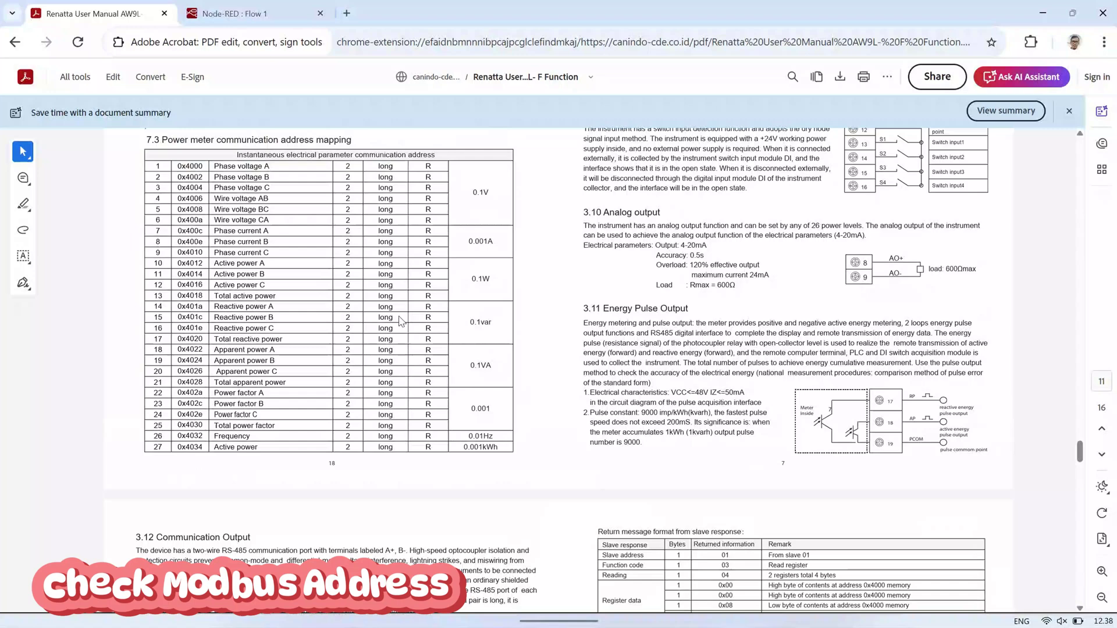
drag(164, 203, 354, 205)
click(370, 208)
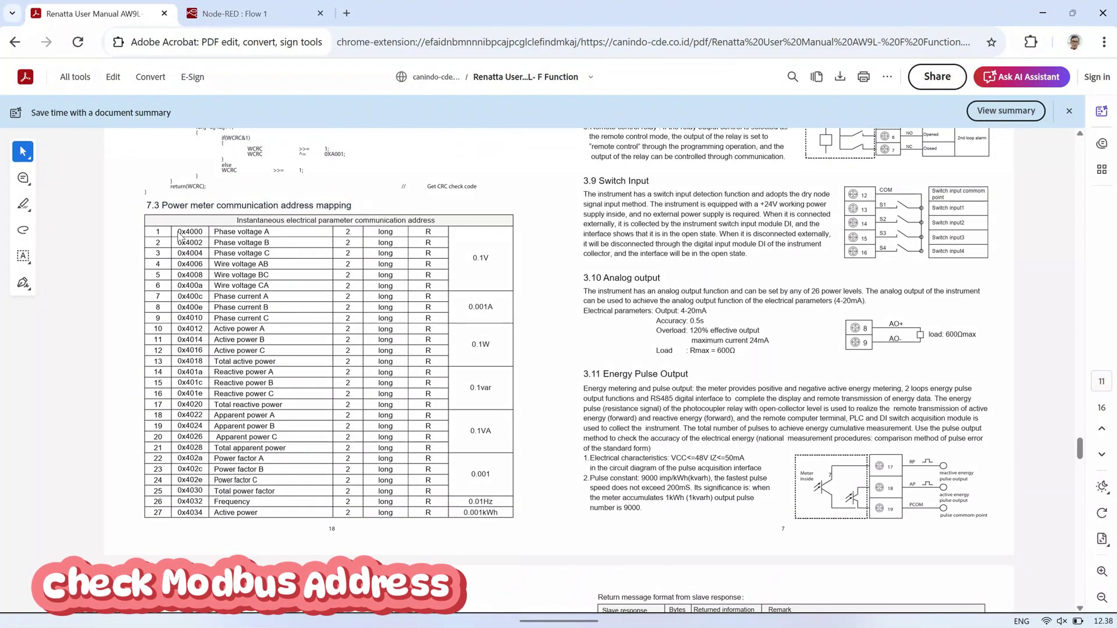
drag(177, 232, 280, 237)
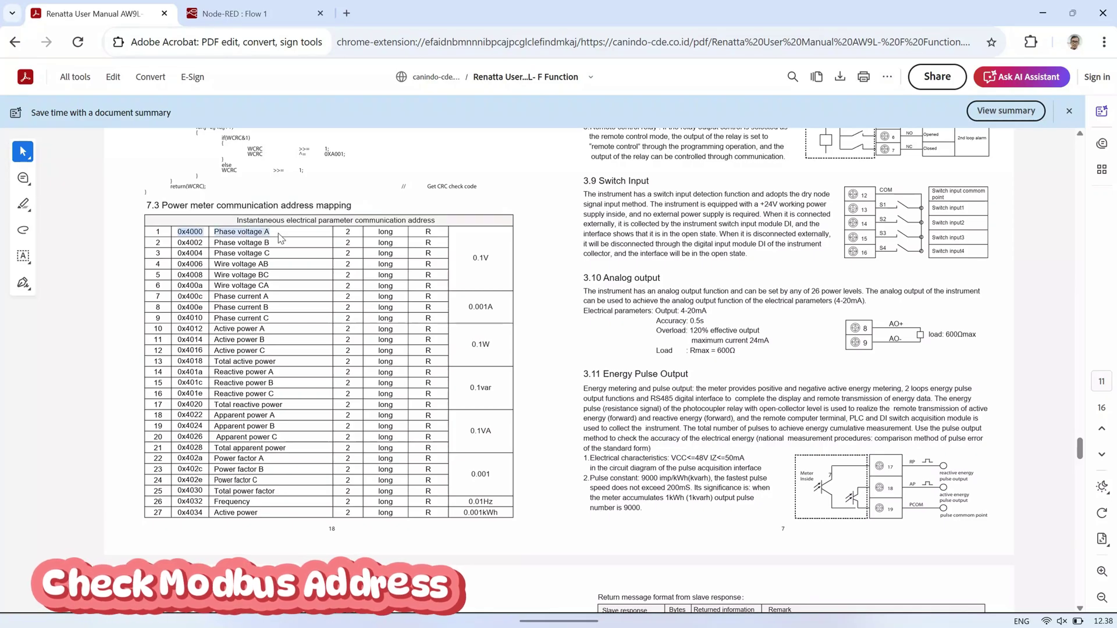
right_click(285, 239)
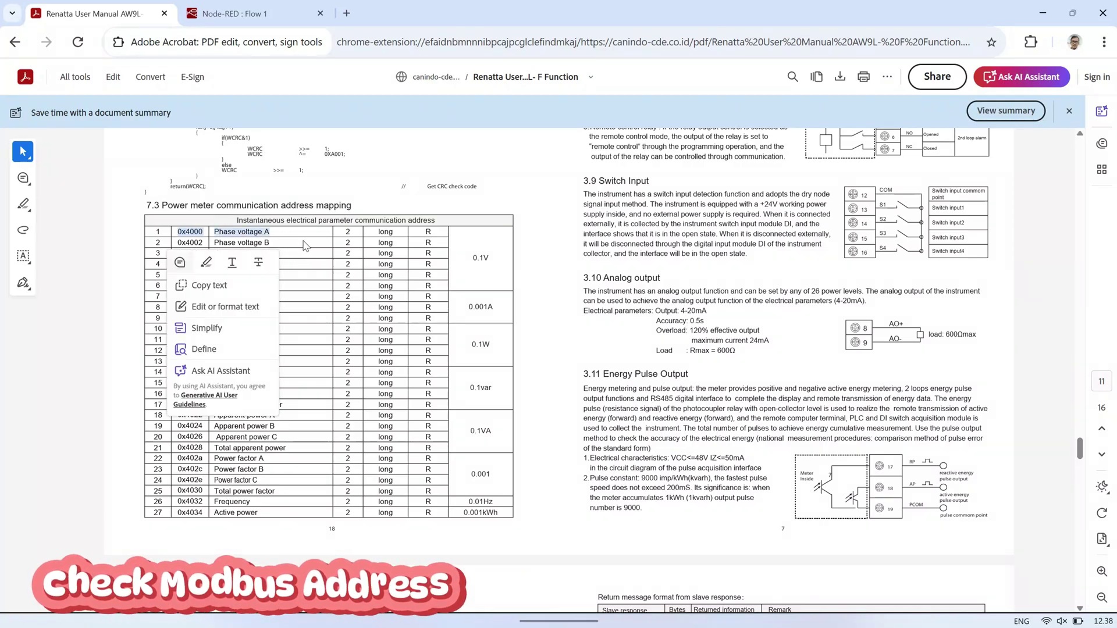
click(201, 254)
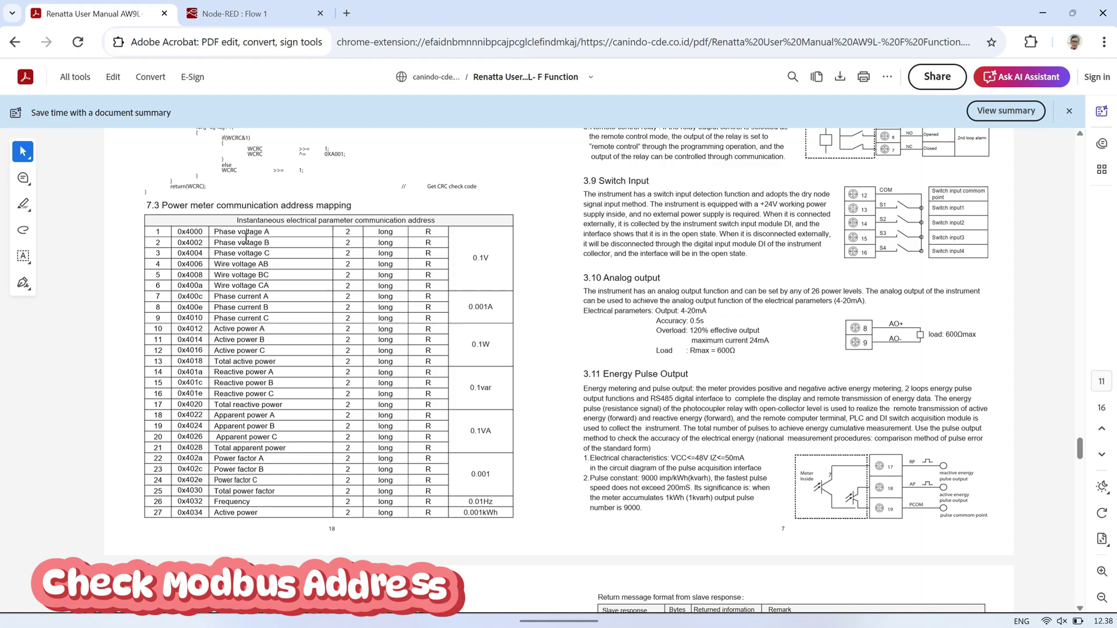
Drag Modbus - Read from the palette's modbus section onto Flow 1 and open its edit dialog
click(251, 7)
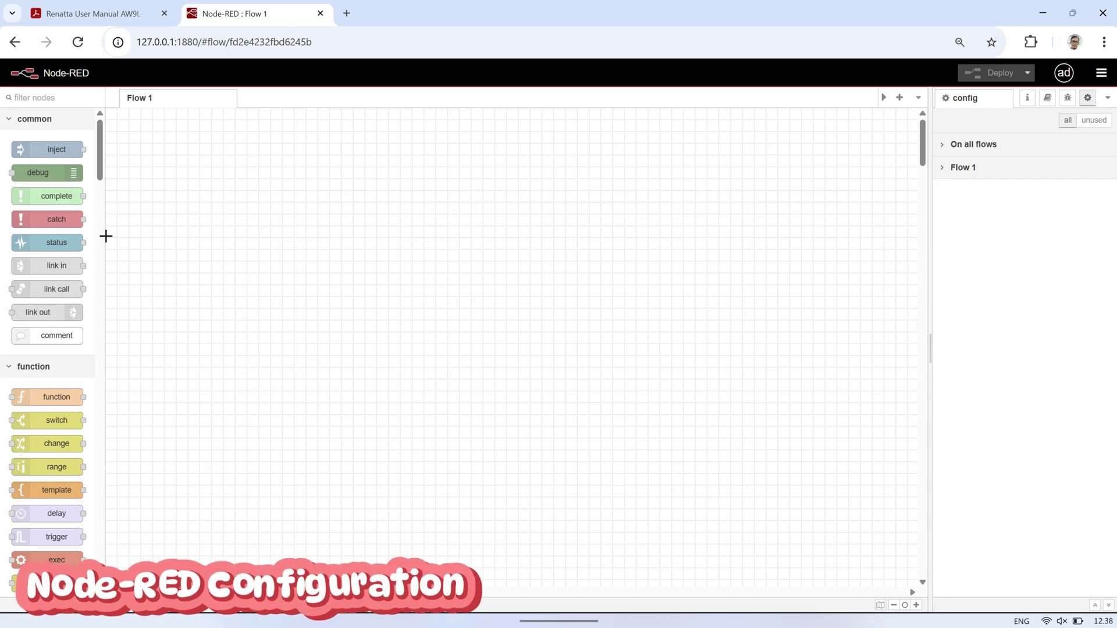
scroll(33, 327, down, 10)
scroll(33, 327, down, 15)
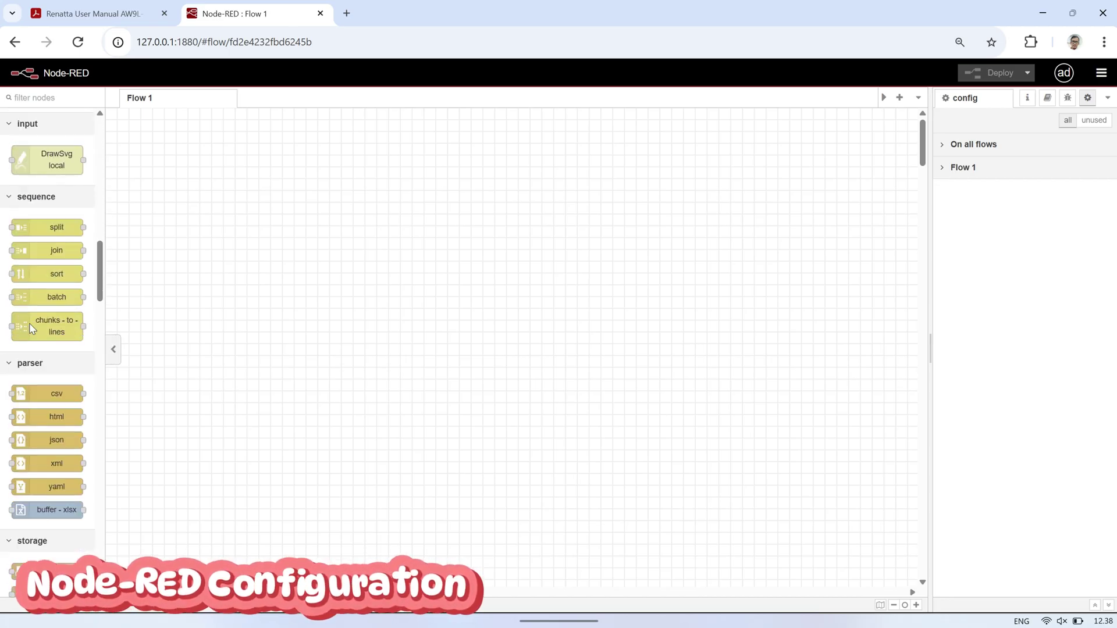
scroll(30, 323, down, 8)
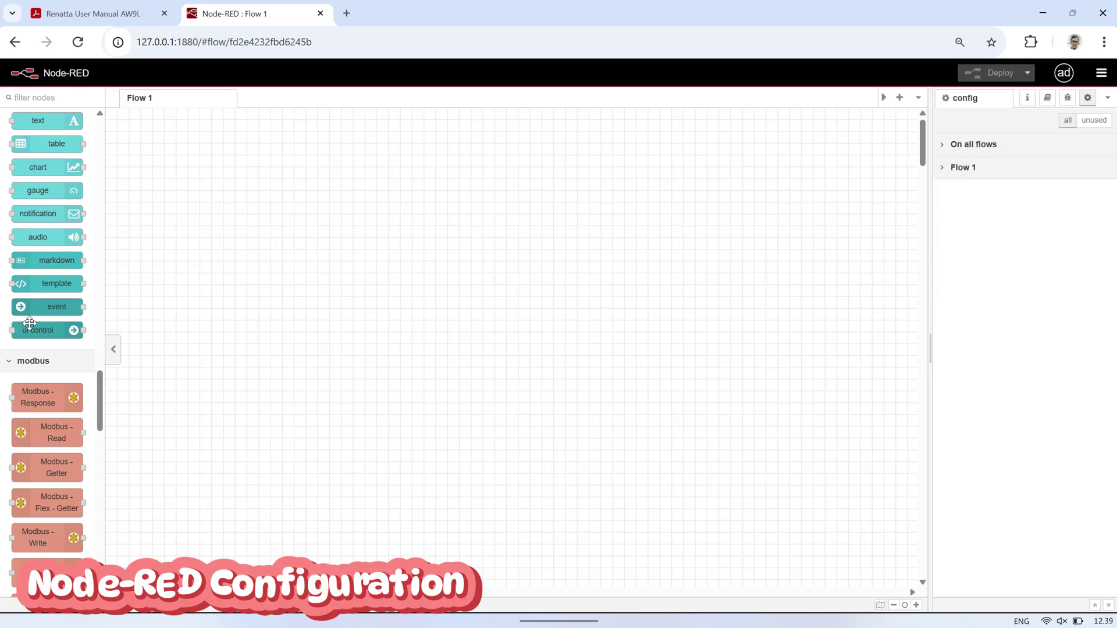
mouse_move(61, 299)
drag(60, 299, 298, 202)
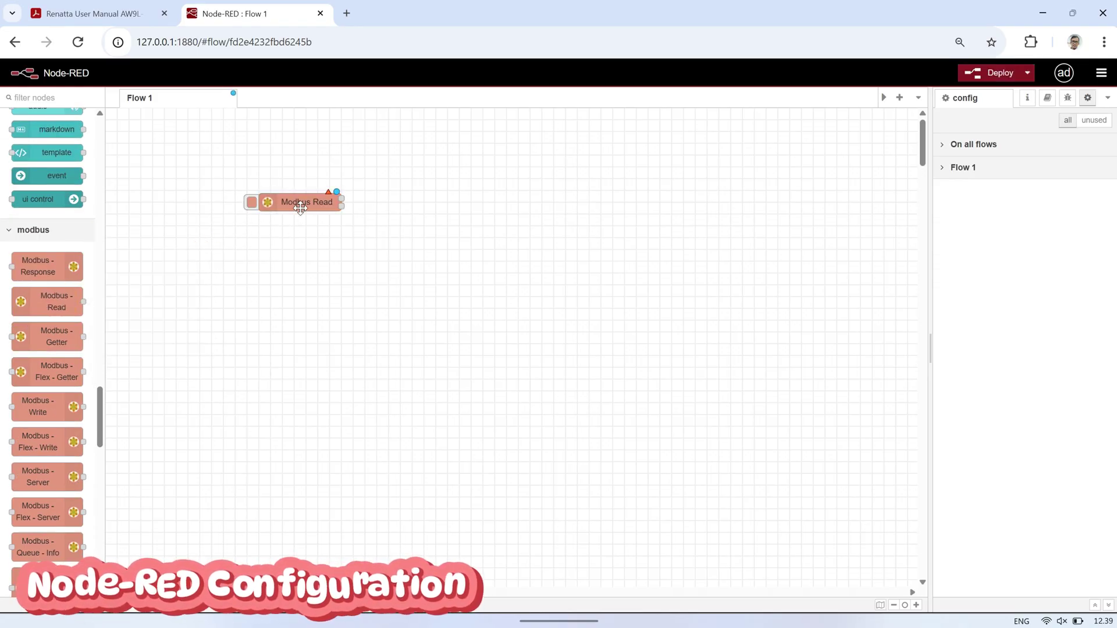
double_click(300, 203)
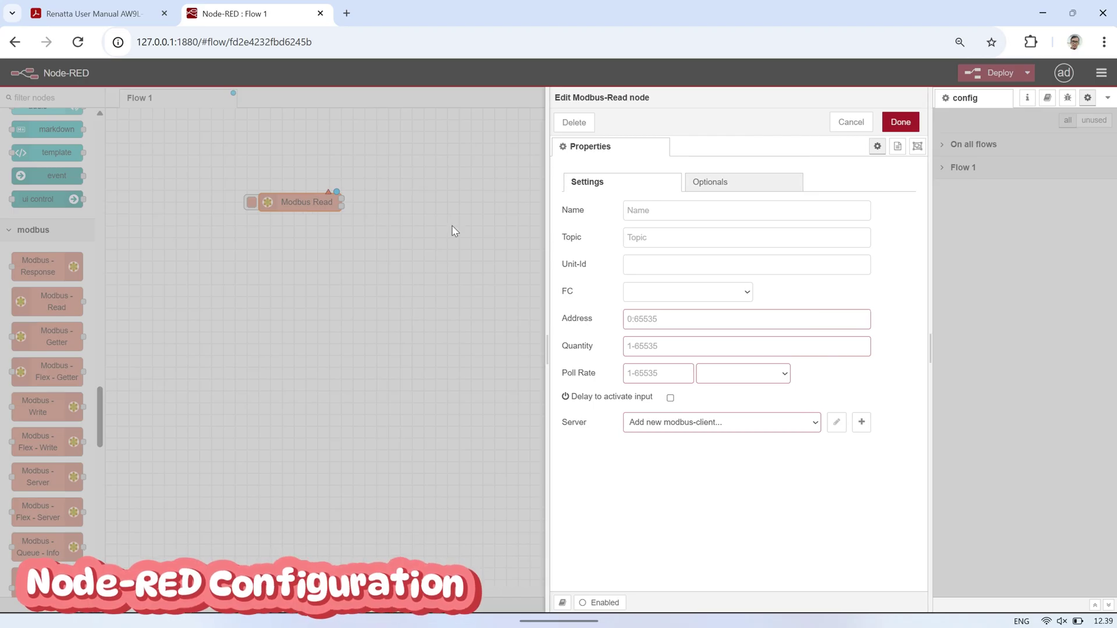
Add a modbus-tcp server with host 192.168.1.13, port 502 and RTU-BUFFERED TCP type
click(862, 423)
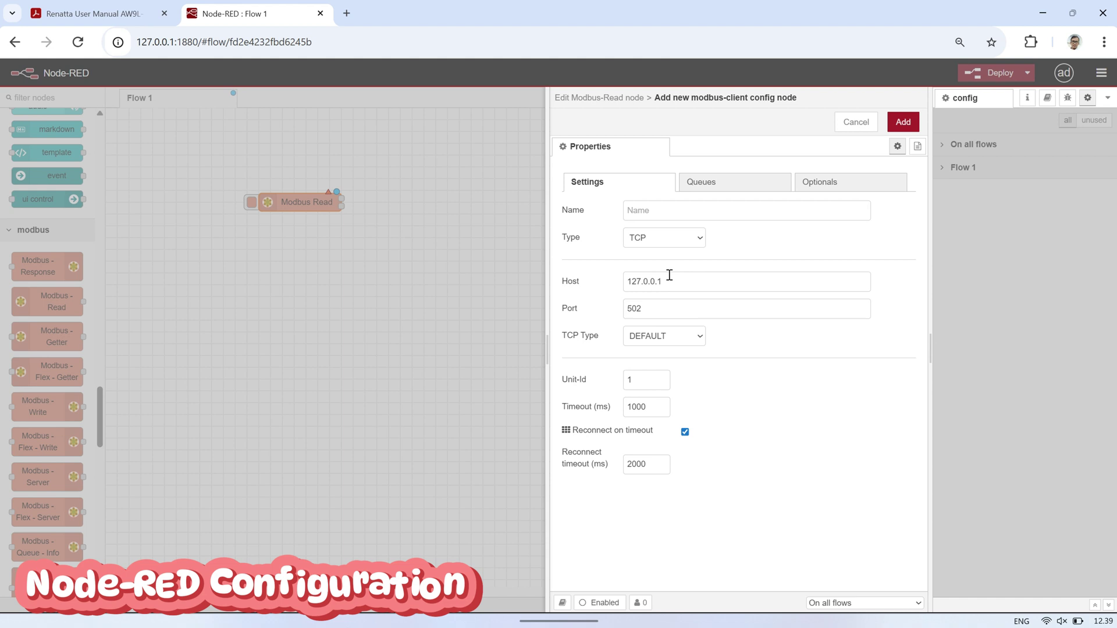
click(673, 279)
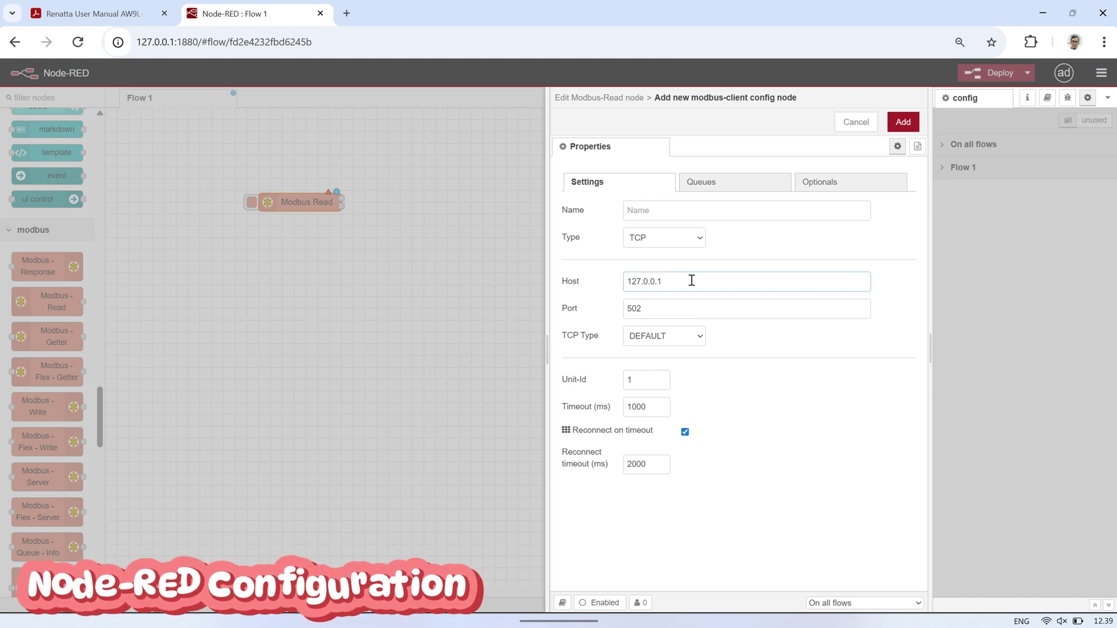
drag(691, 280, 581, 282)
text(192.168.1.13)
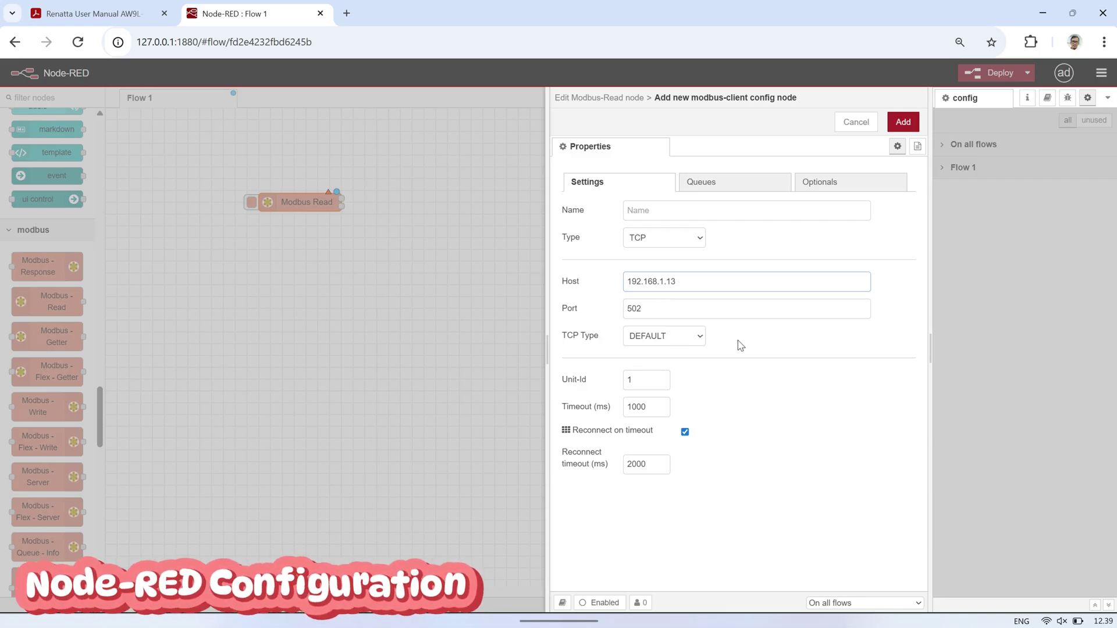
click(657, 338)
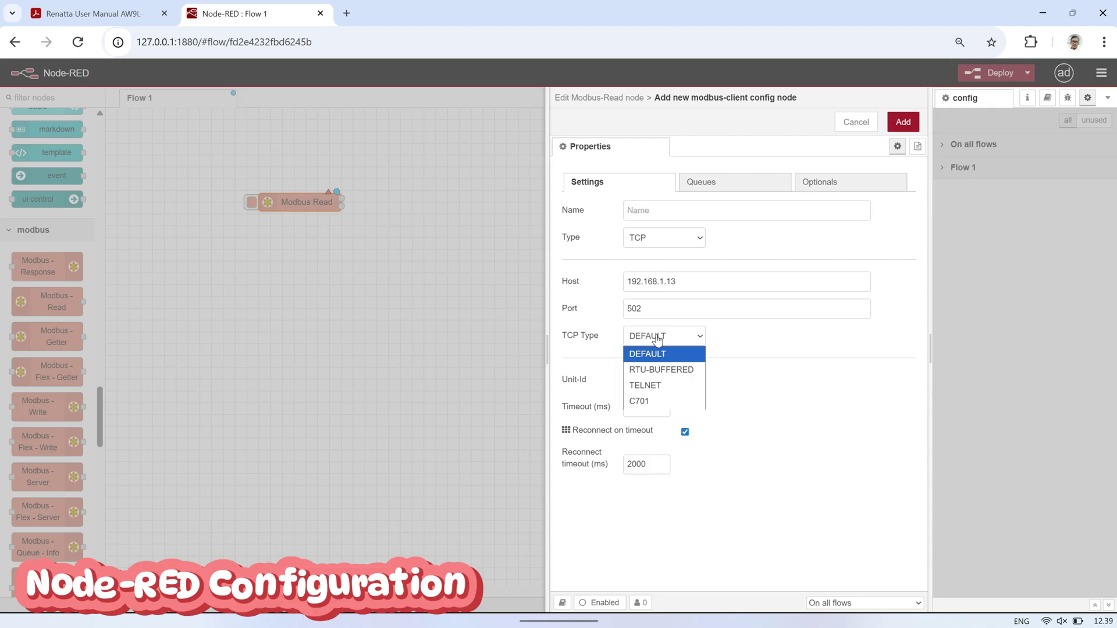
click(663, 370)
click(720, 381)
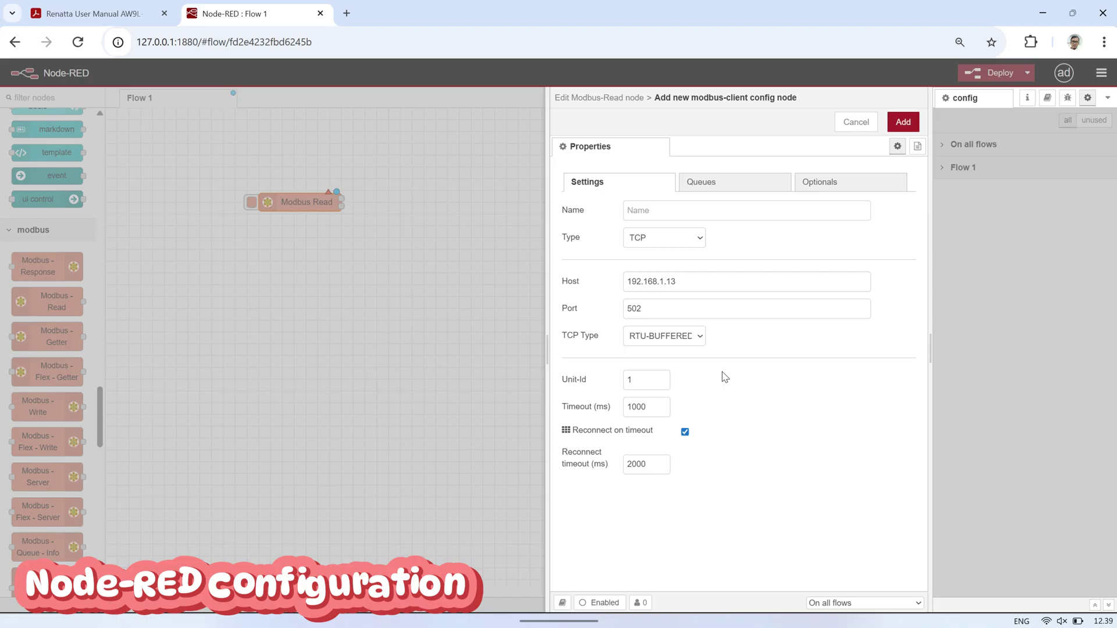
click(903, 123)
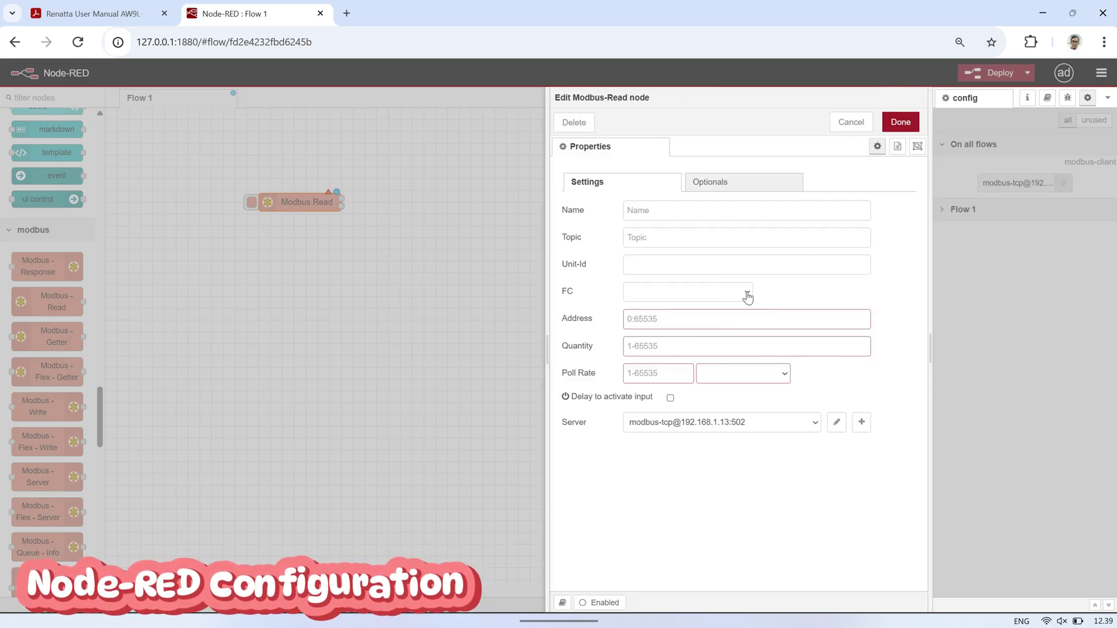
Set the read node to FC 3: Read Holding Registers and check address 0x4000 in the manual
click(747, 295)
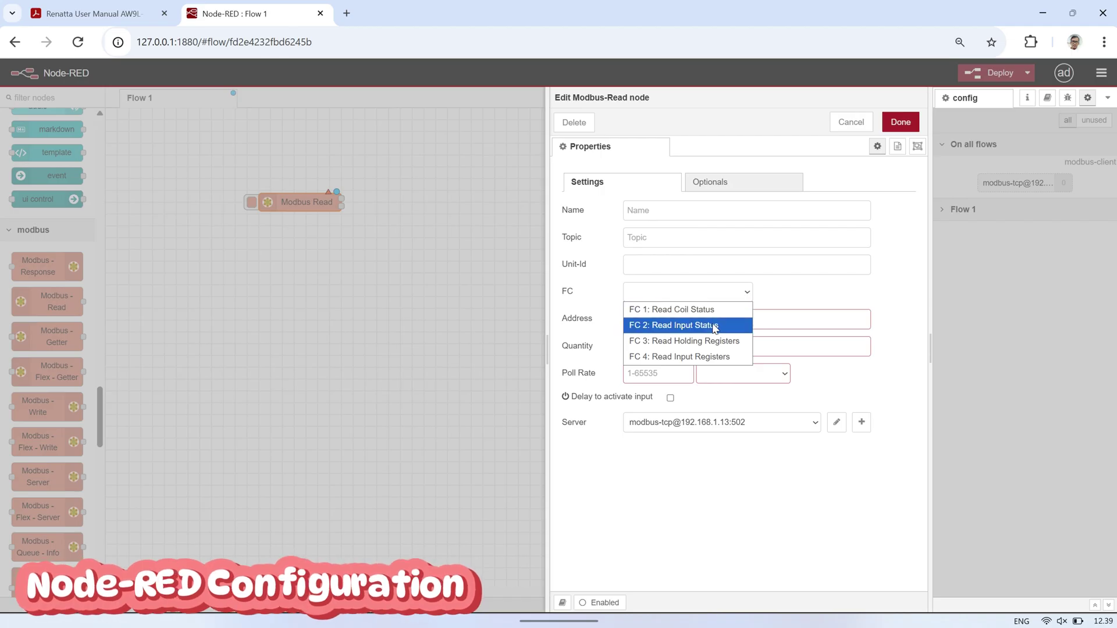
click(714, 341)
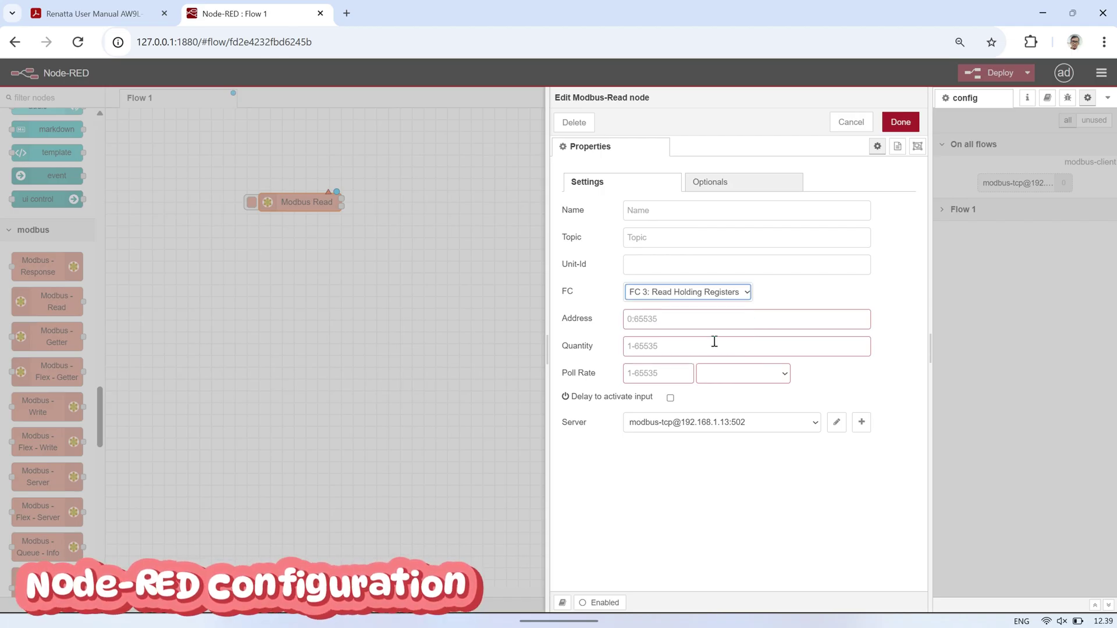
click(114, 9)
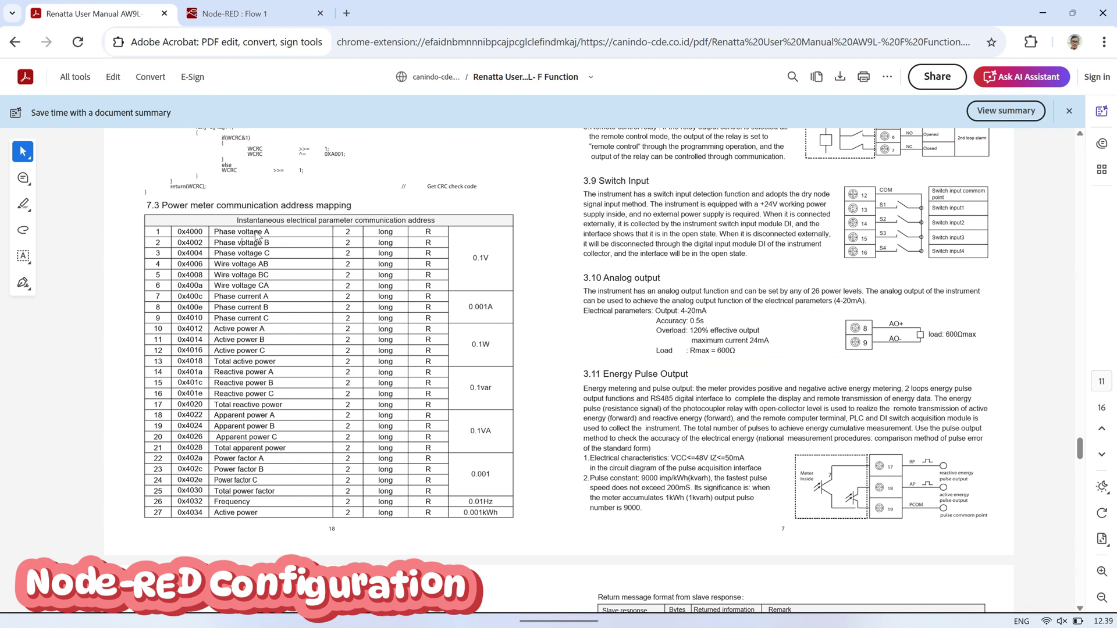
double_click(192, 232)
right_click(192, 231)
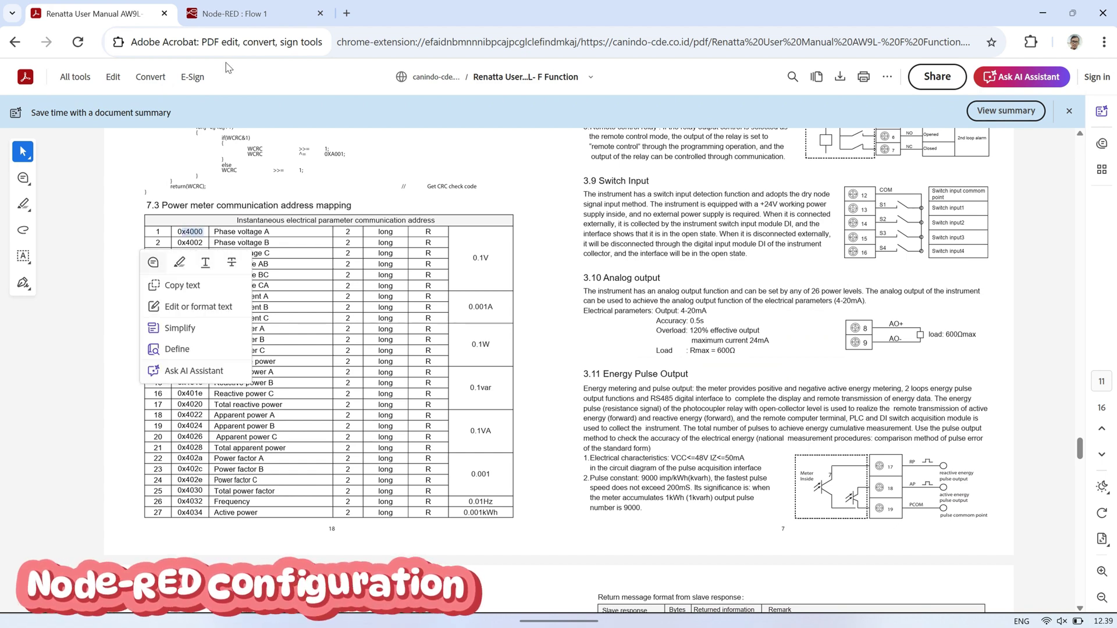
click(245, 13)
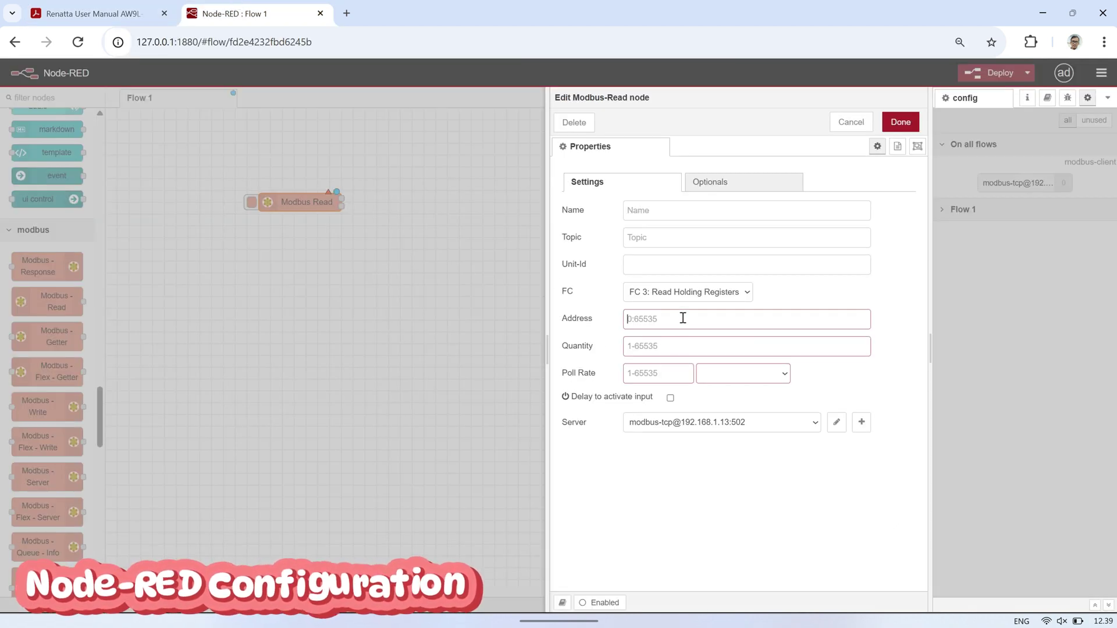
Launch Windows Calculator from Start search
key(super)
text(calcul)
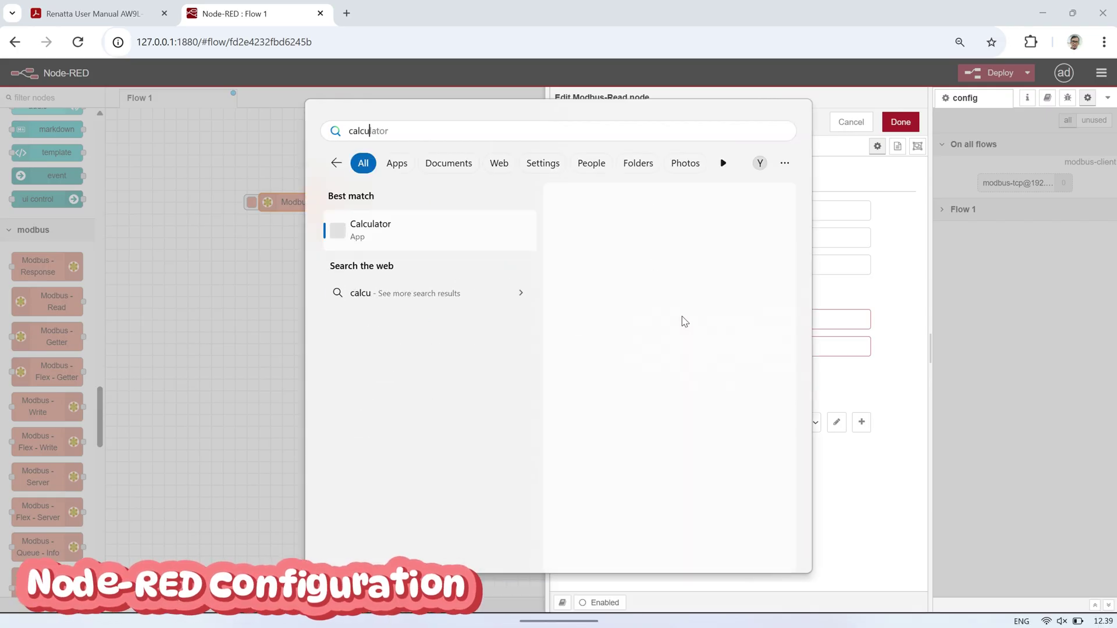
click(440, 232)
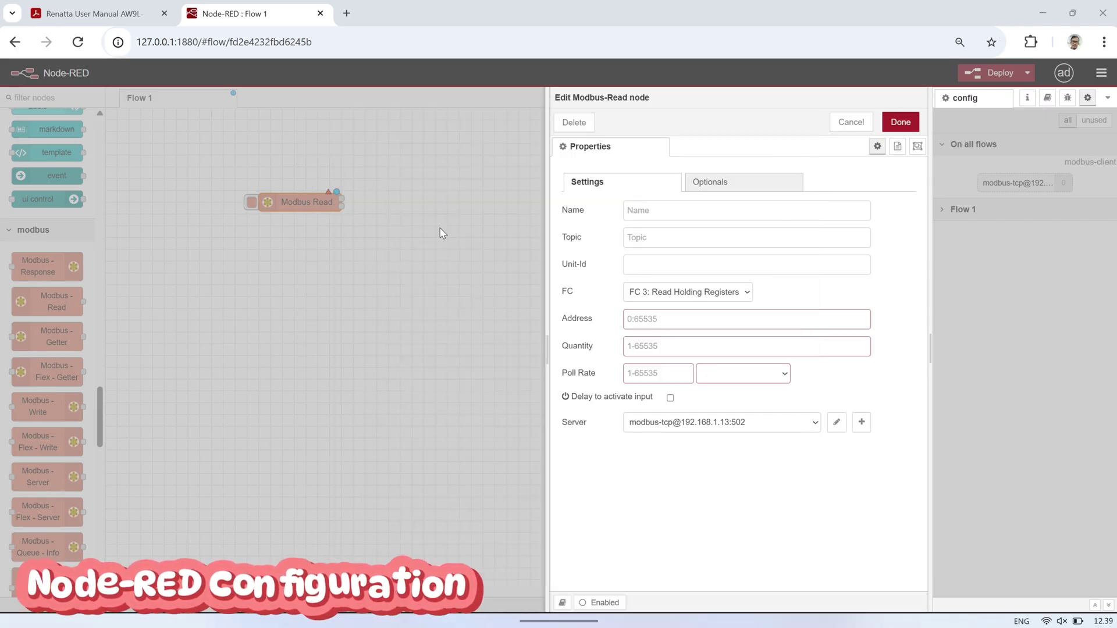
Switch Calculator to Programmer mode and read hex 4000 as decimal 16,384
click(792, 180)
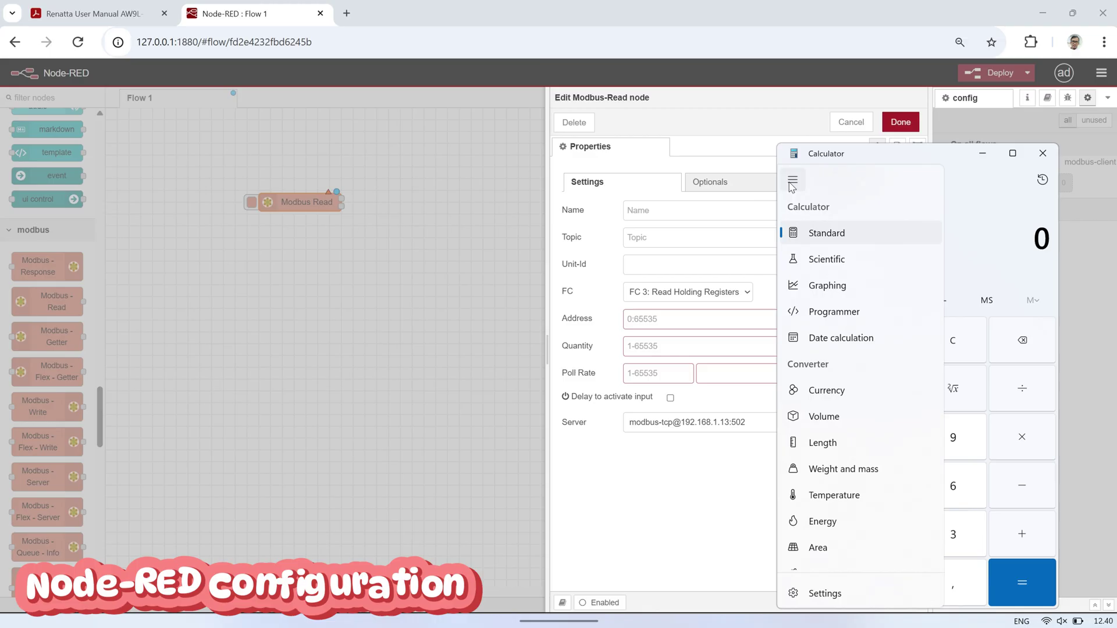
click(842, 311)
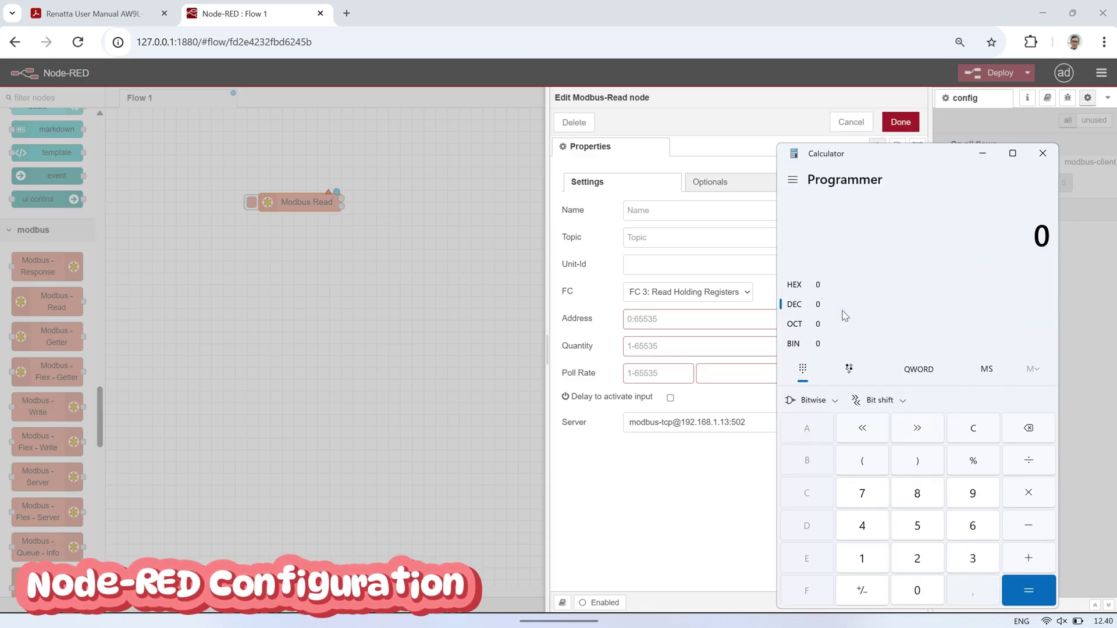
click(864, 527)
click(916, 590)
click(916, 590)
click(916, 591)
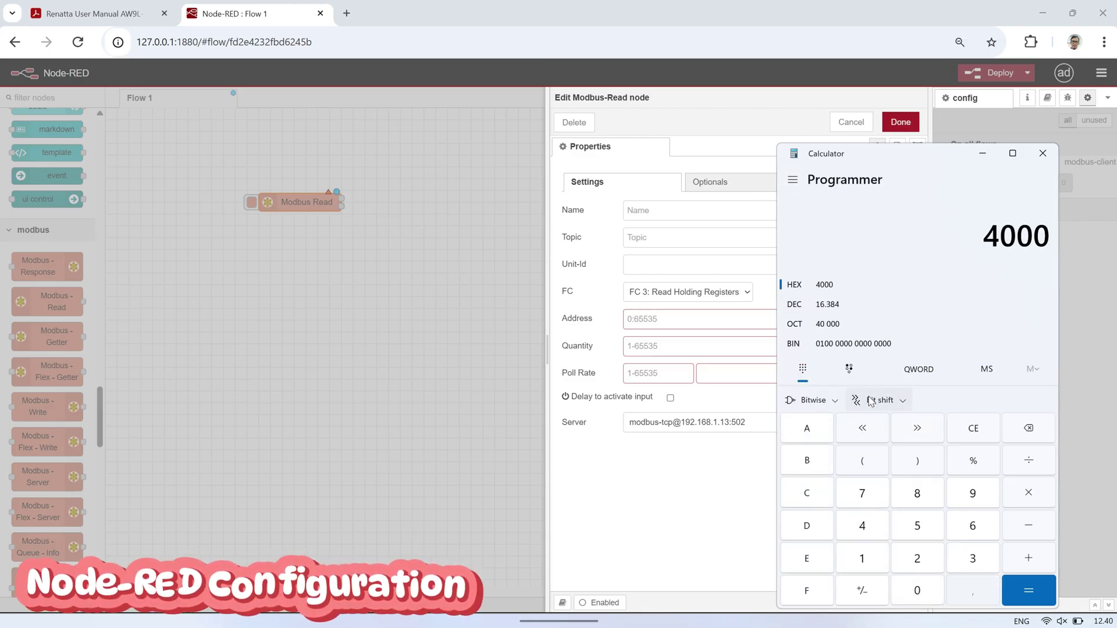
click(823, 309)
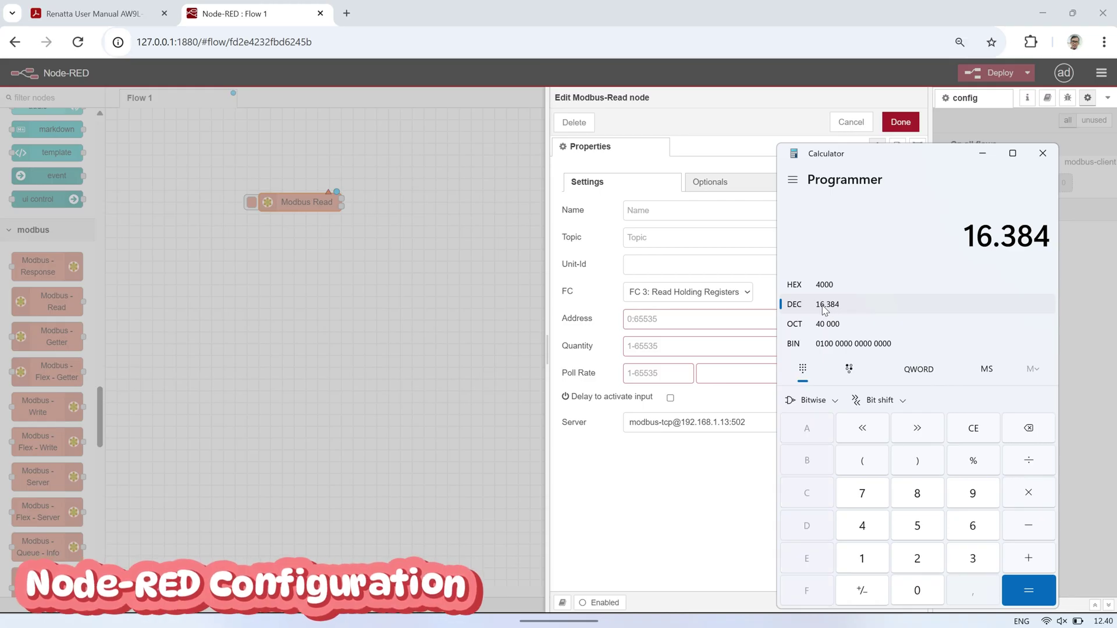
Give Modbus Read address 16384, quantity 8 and a 5-second poll rate, then save
click(684, 321)
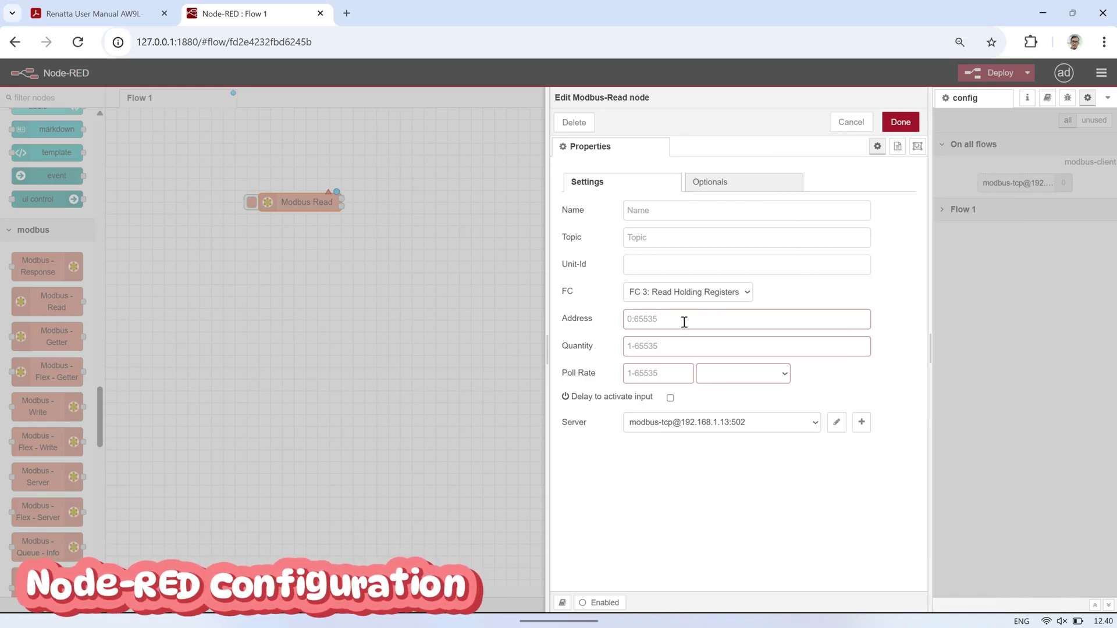
text(16384)
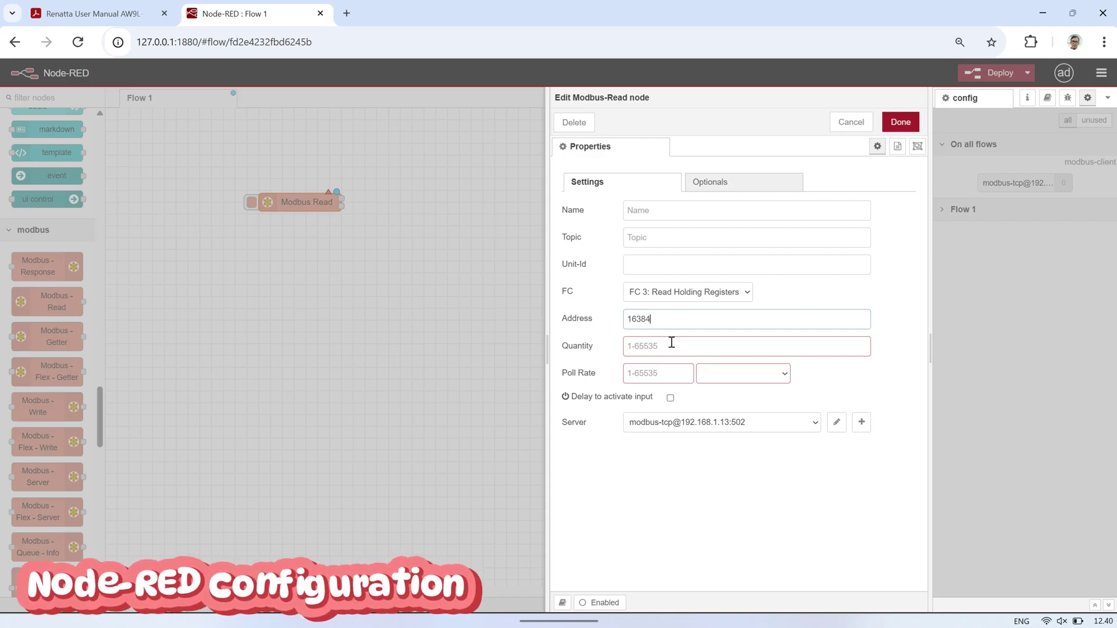
click(670, 345)
text(8)
click(668, 373)
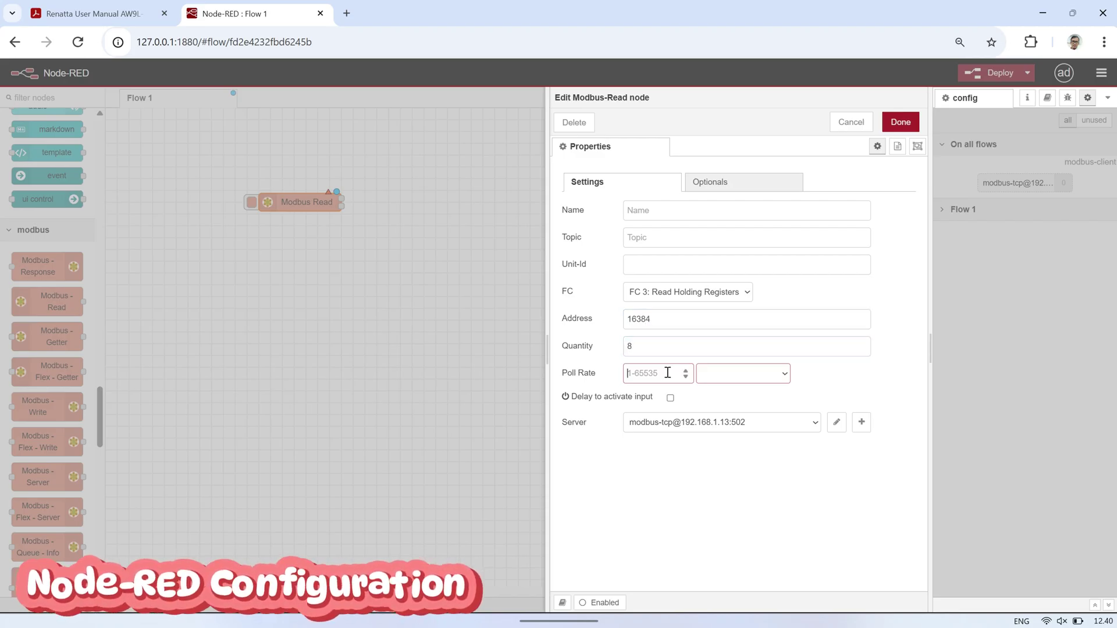
text(5)
click(748, 376)
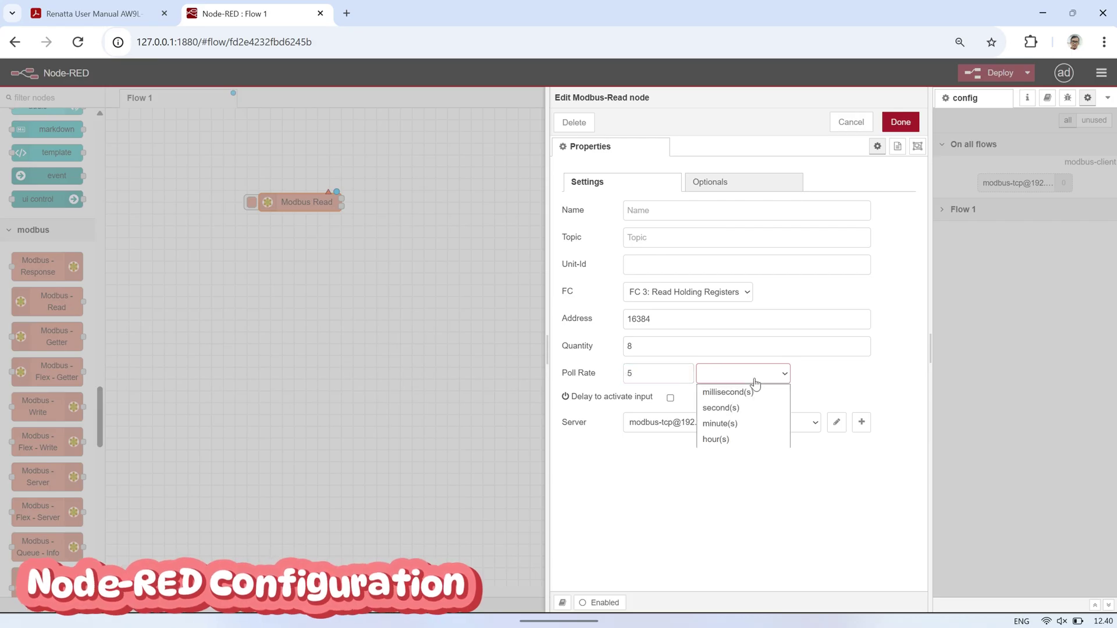
click(750, 409)
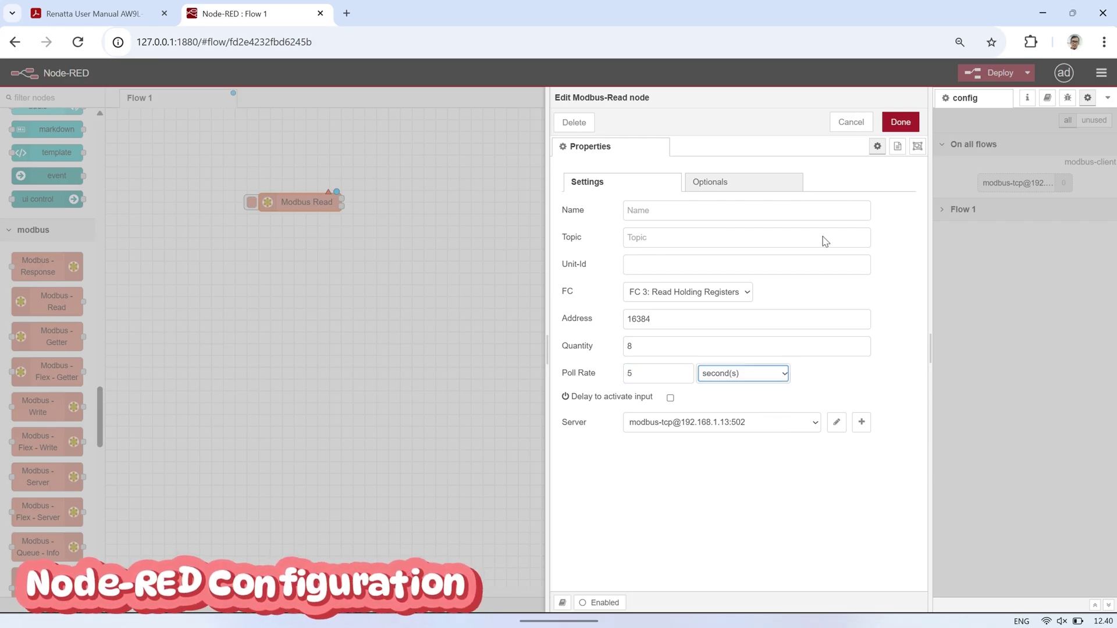
click(896, 116)
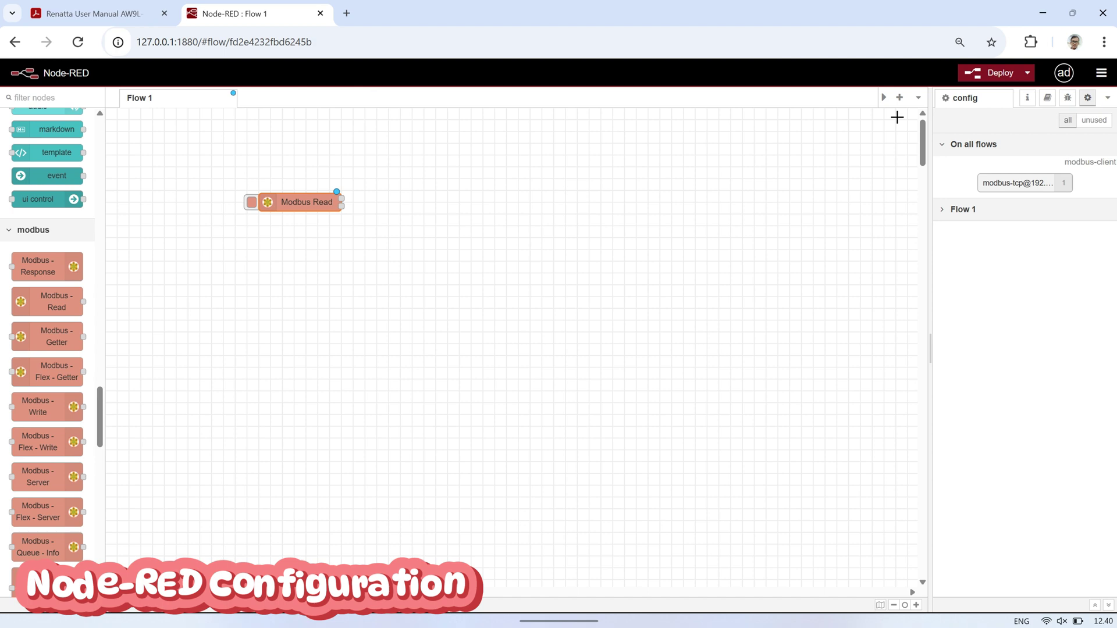
Add a debug node wired from Modbus Read that outputs the complete msg object
scroll(100, 407, up, 10)
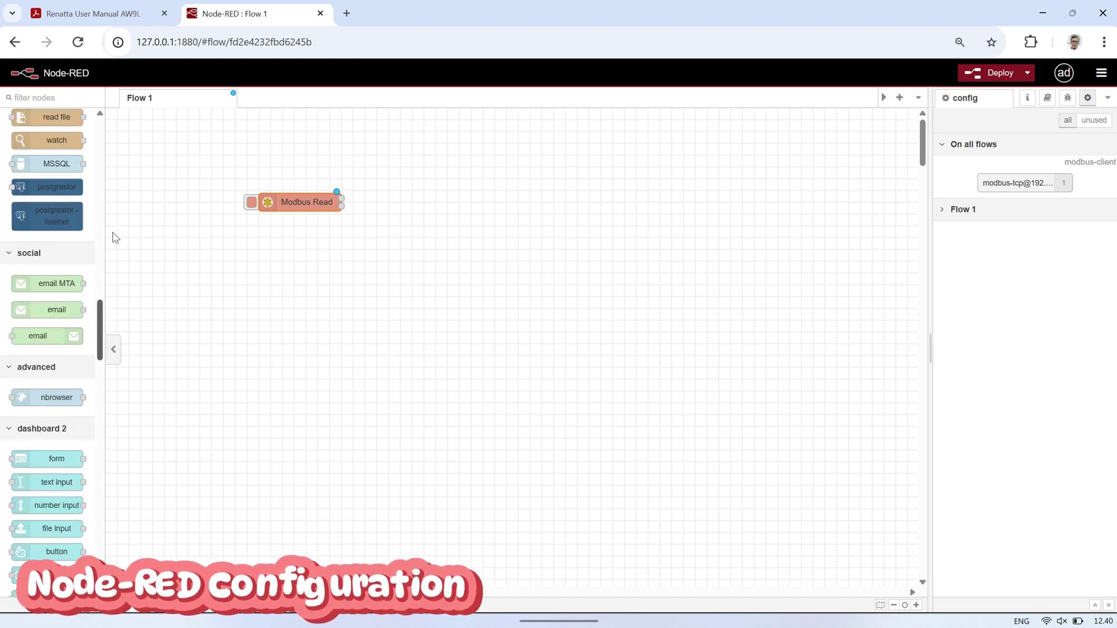
scroll(70, 245, up, 10)
drag(56, 172, 433, 198)
drag(342, 198, 400, 202)
double_click(431, 202)
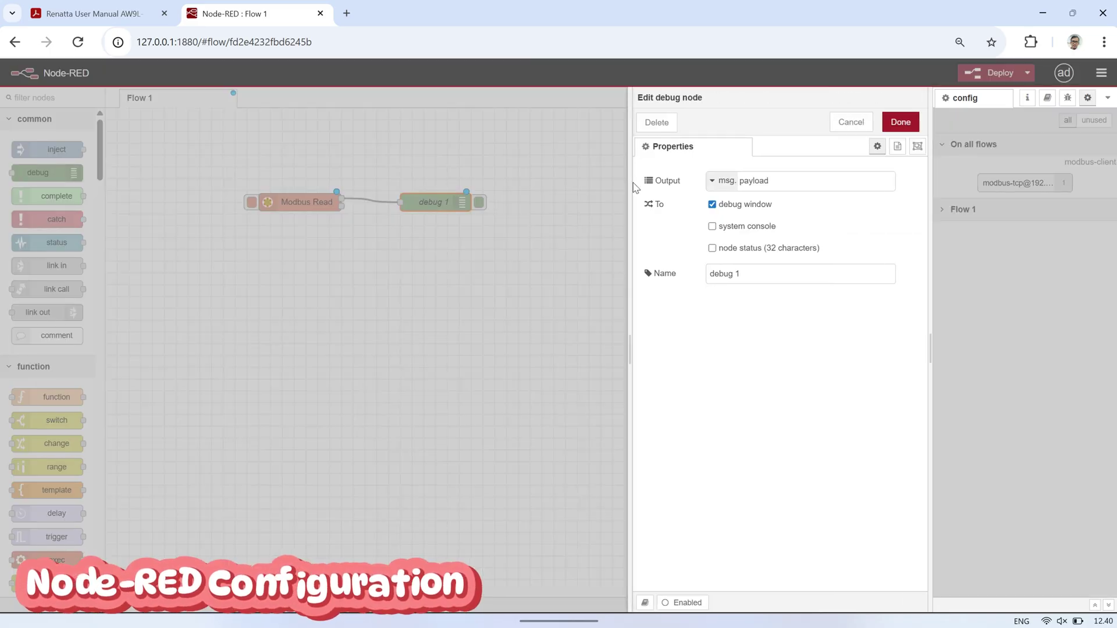
click(726, 181)
click(742, 217)
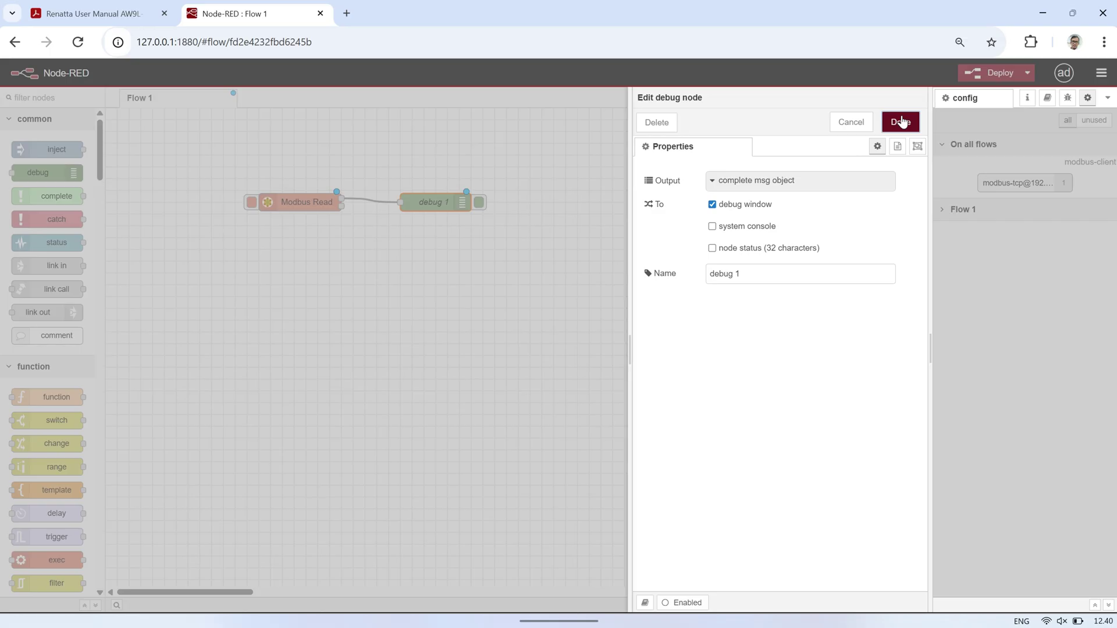
click(901, 122)
Deploy and expand two debug messages to view the eight-value register payload
click(994, 72)
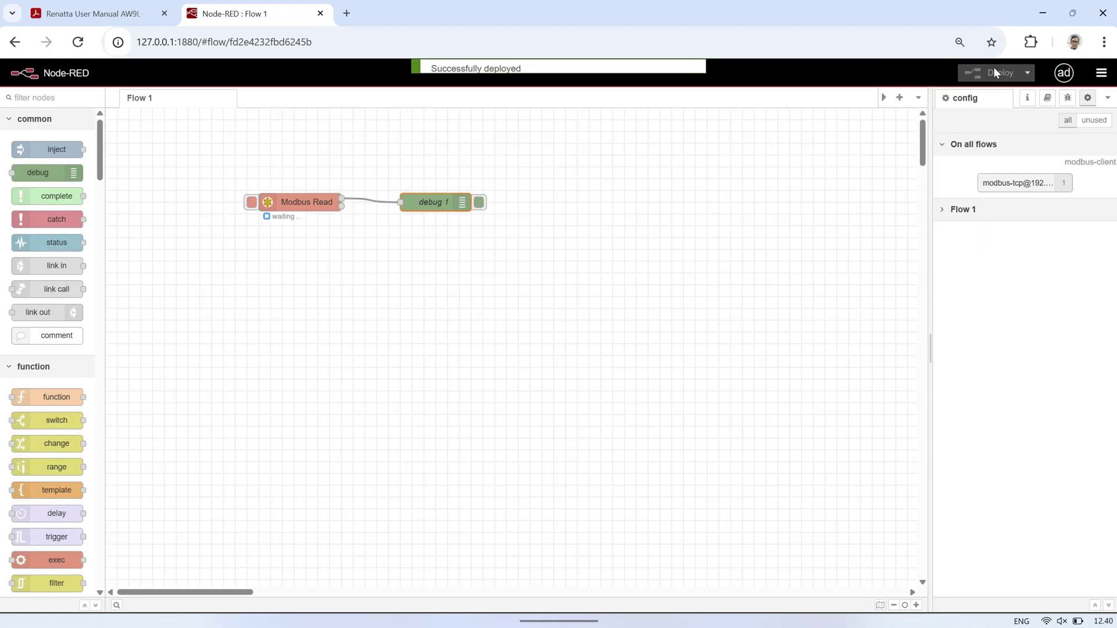
click(1068, 98)
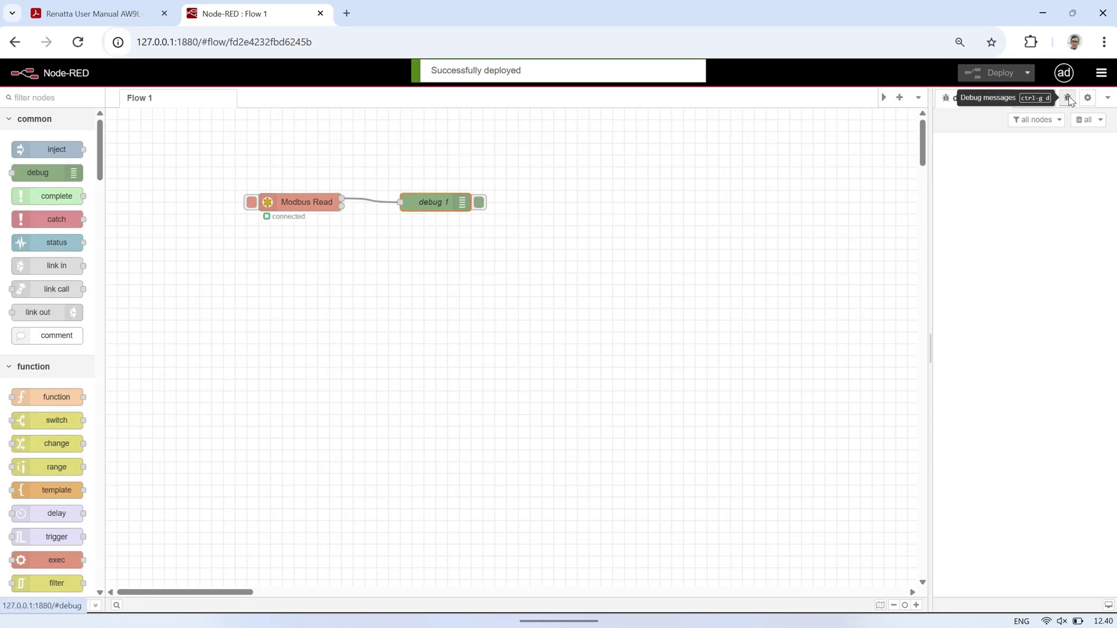
click(536, 242)
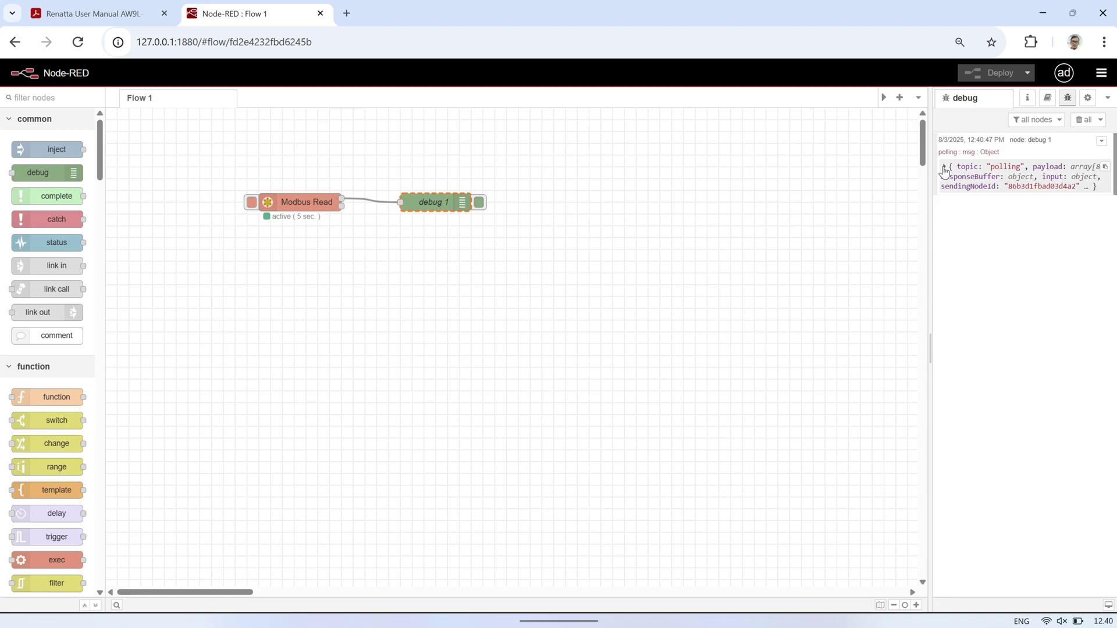
click(944, 167)
click(946, 193)
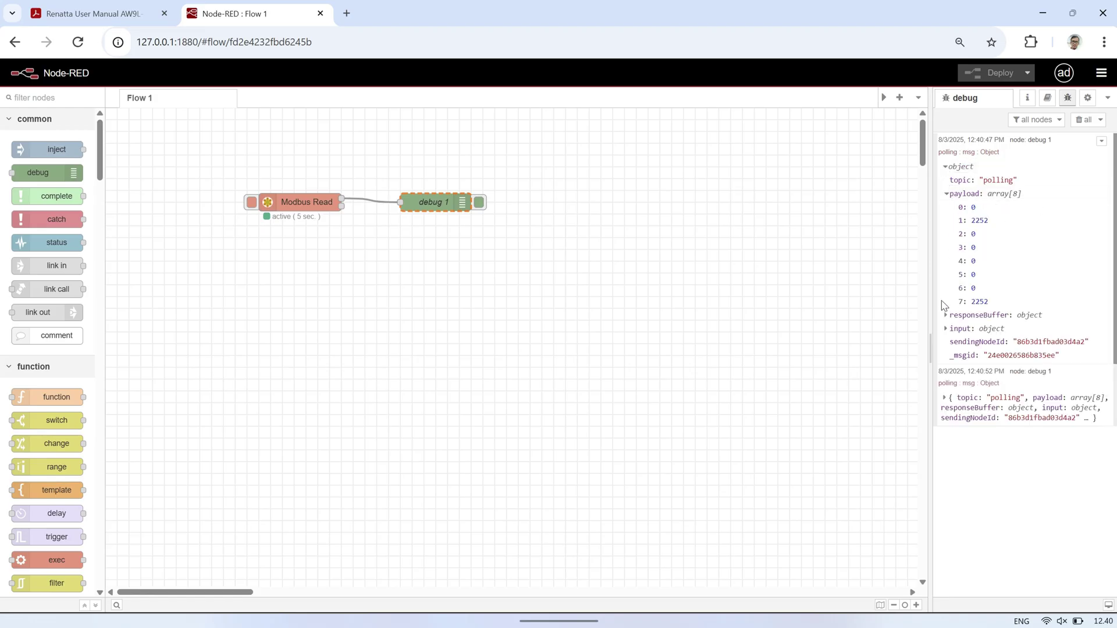
click(944, 398)
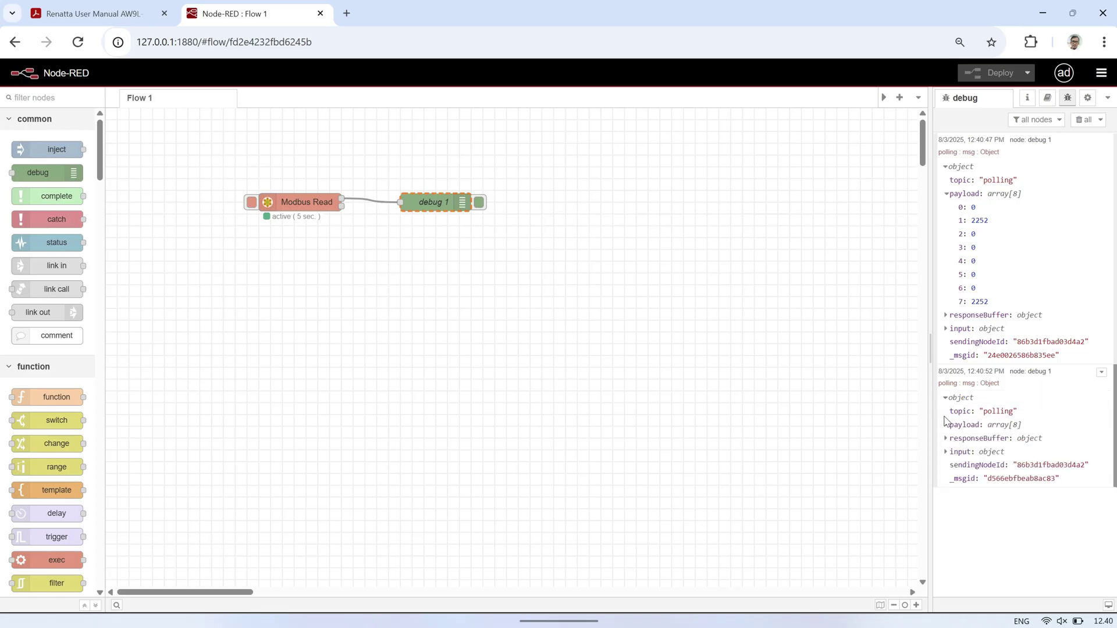
click(946, 424)
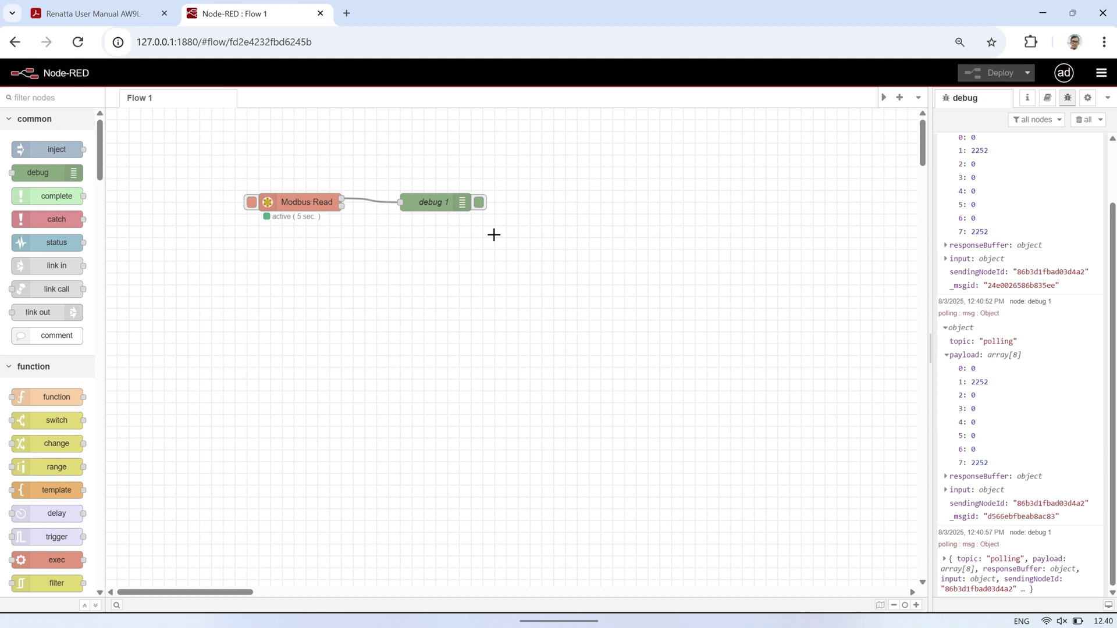
Place a function node before debug 1 containing the pasted voltage_A/B/C conversion script
drag(460, 213, 578, 213)
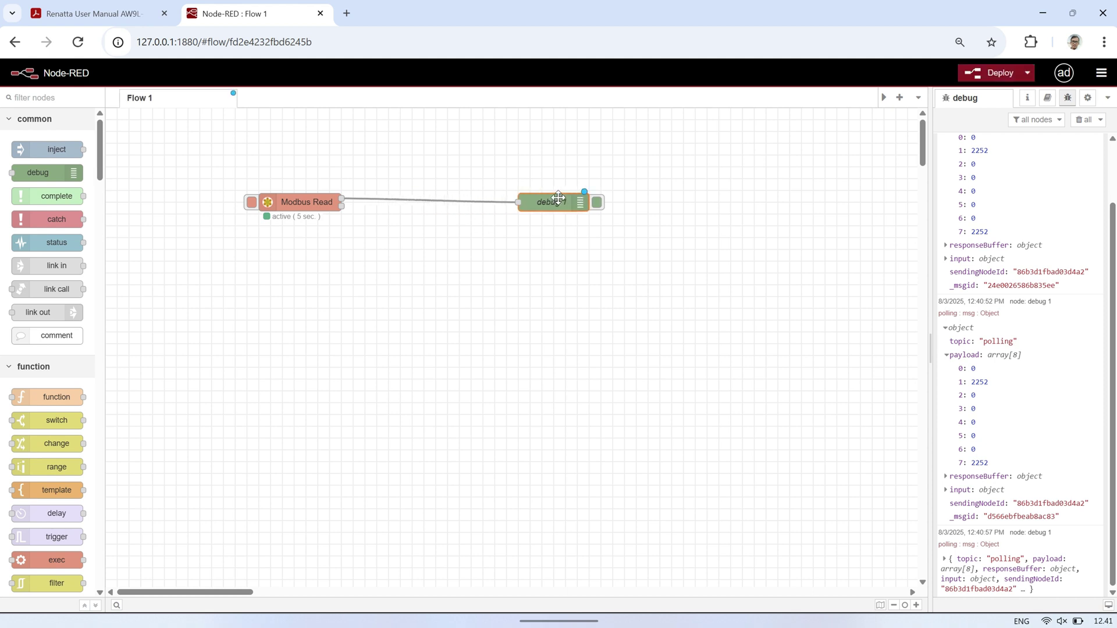
drag(46, 397, 439, 196)
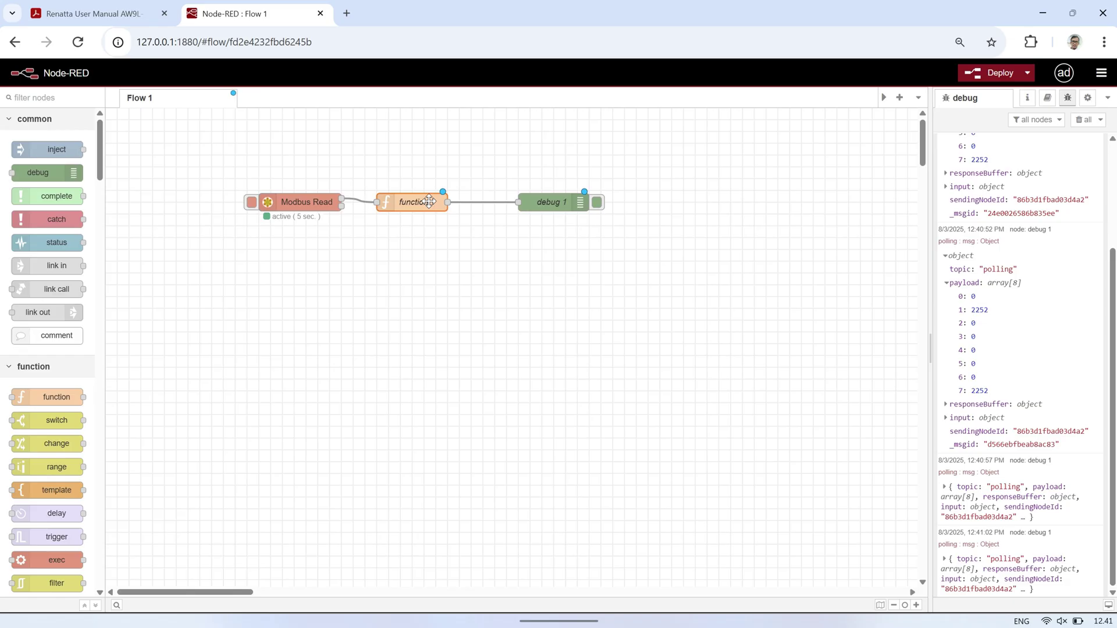
double_click(429, 201)
key(ctrl+a)
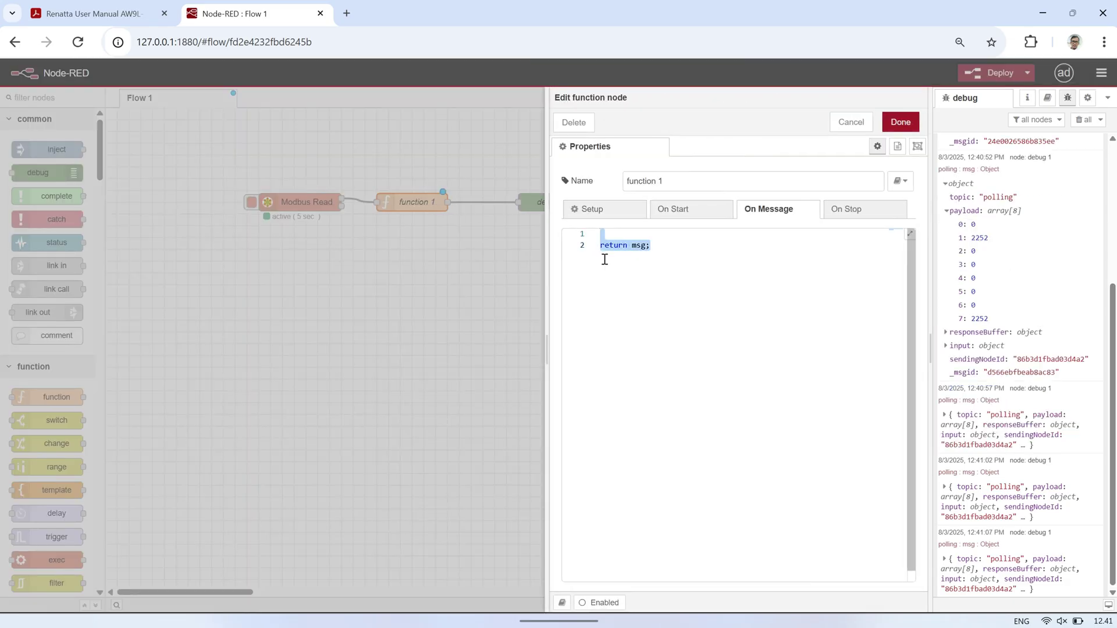
text(// Data dari modbus ada di msg.payload.data let data = msg.payload;  // Phase A = register 0 dan 1 let rawA = data[0] * 65536 + data[1]; let voltA = rawA * 0.1; // scaling 0.1 V  // Phase B = register 2 dan 3 let rawB = data[2] * 65536 + data[3]; let voltB = rawB * 0.1;  // Phase C = register 6 dan 7 let rawC = data[6] * 65536 + data[7]; let voltC = rawC * 0.1;  // Masukkan hasil ke payload baru msg.payload = {     voltage_A: voltA,     voltage_B: voltB,     voltage_C: voltC };  return msg;)
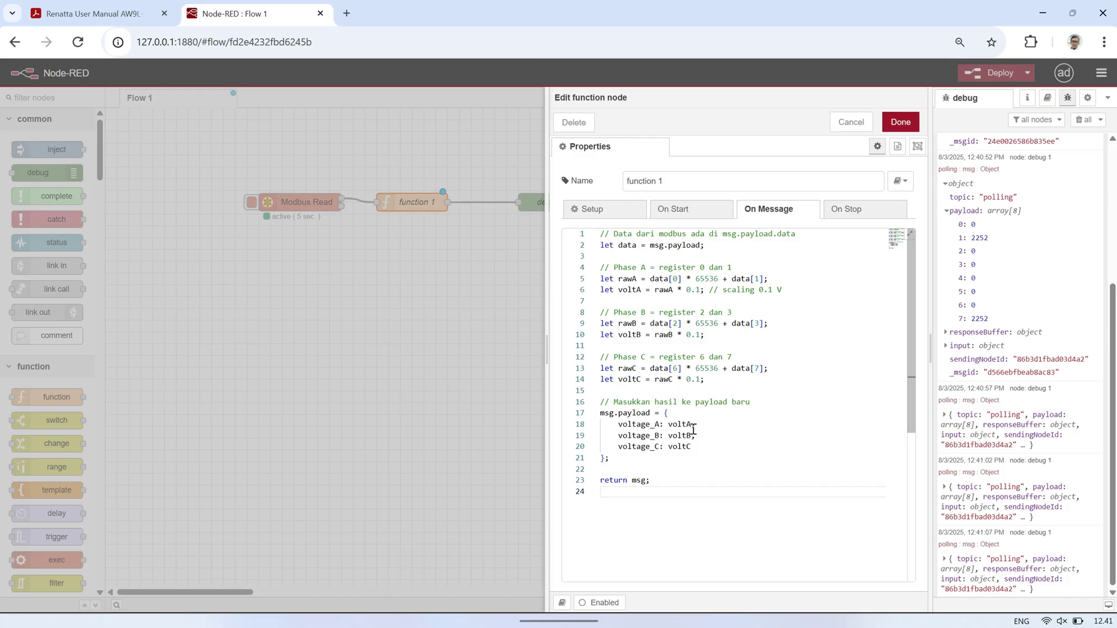
drag(692, 446, 599, 414)
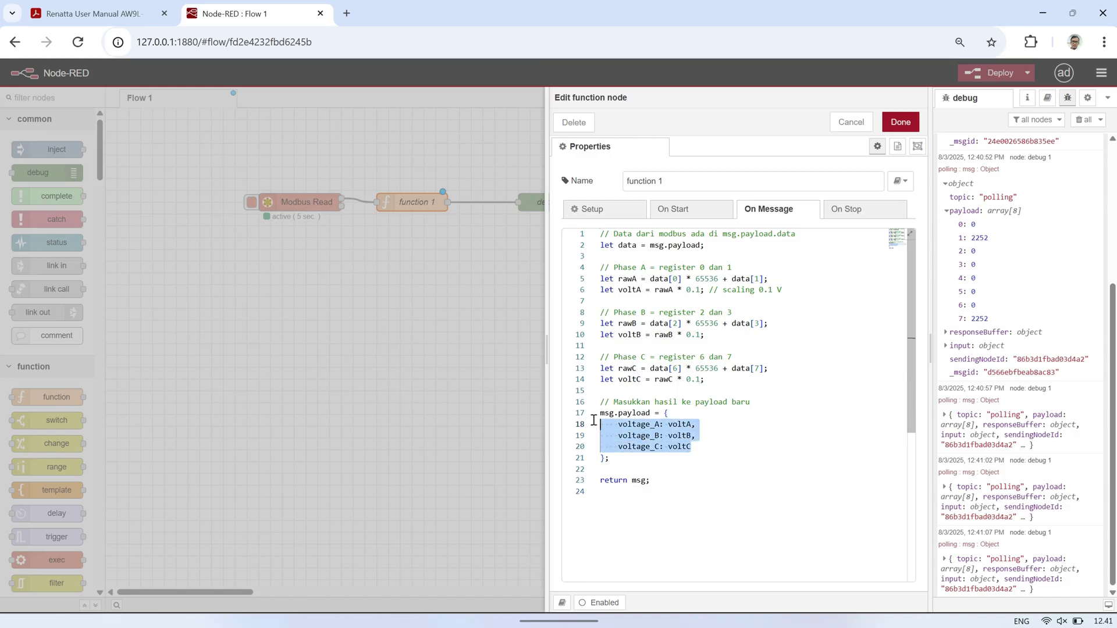
click(721, 390)
click(896, 124)
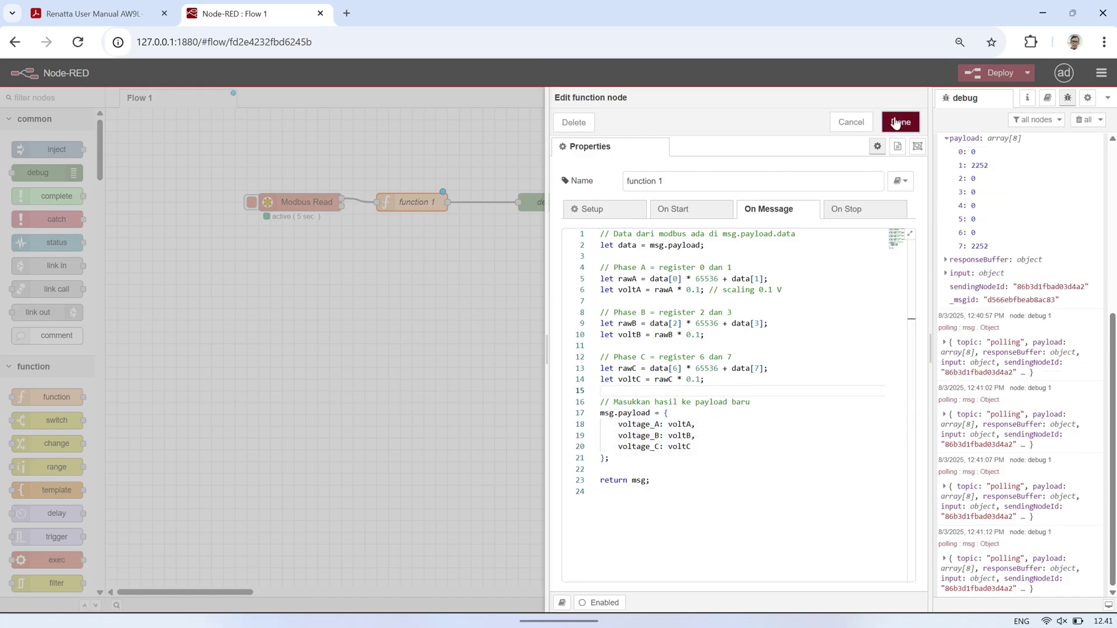
Redeploy, clear old messages, and expand new payloads showing voltage_A 224.9, voltage_B 0, voltage_C 224.9
click(996, 75)
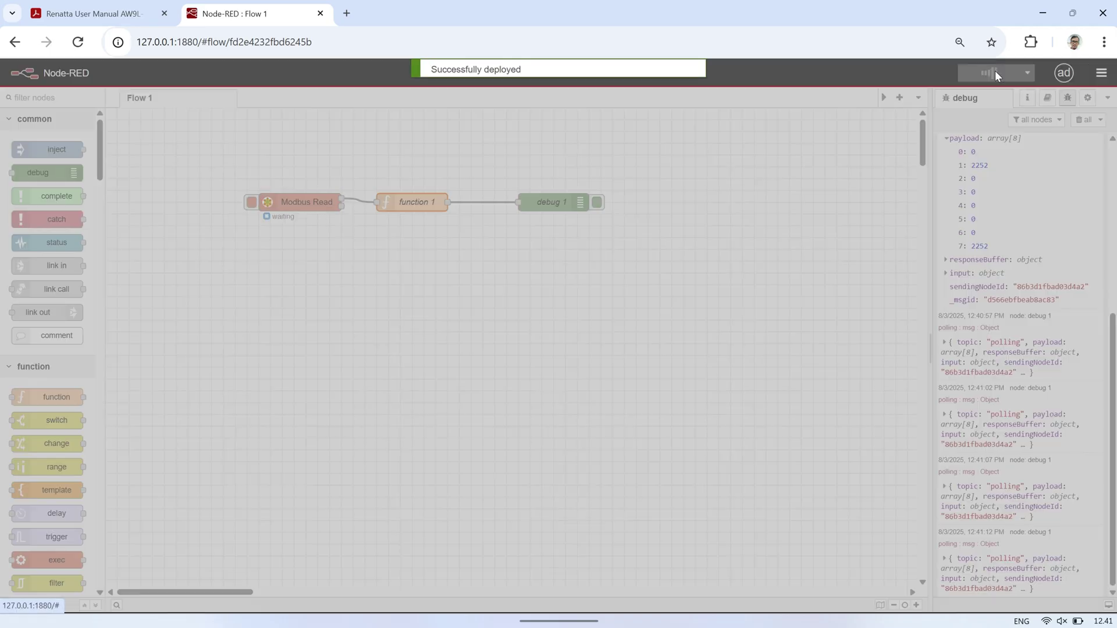
click(1086, 122)
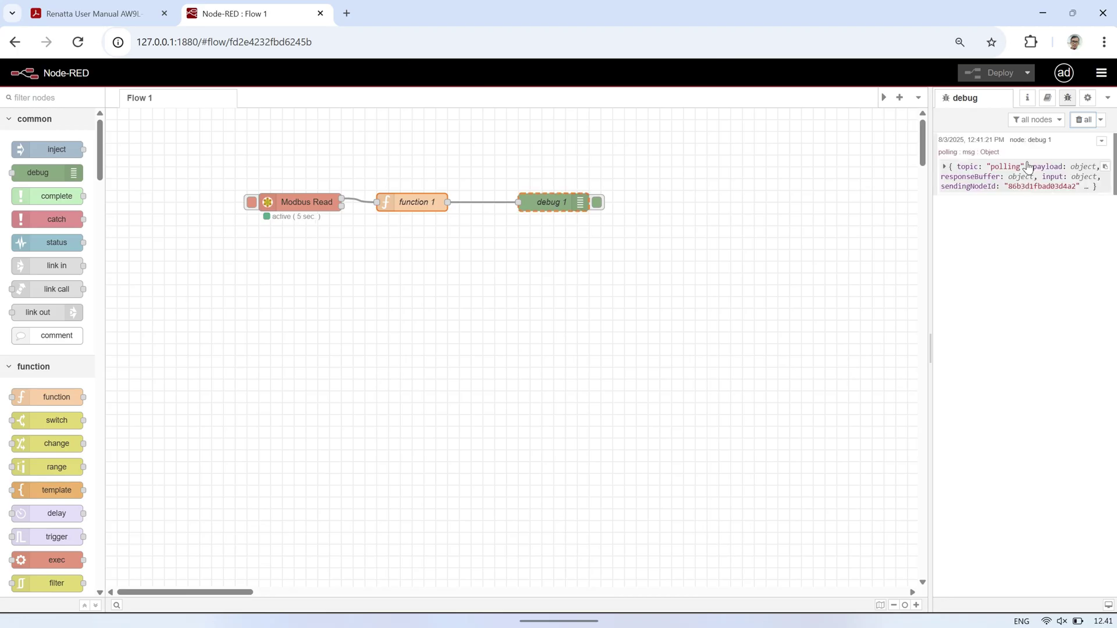
click(947, 169)
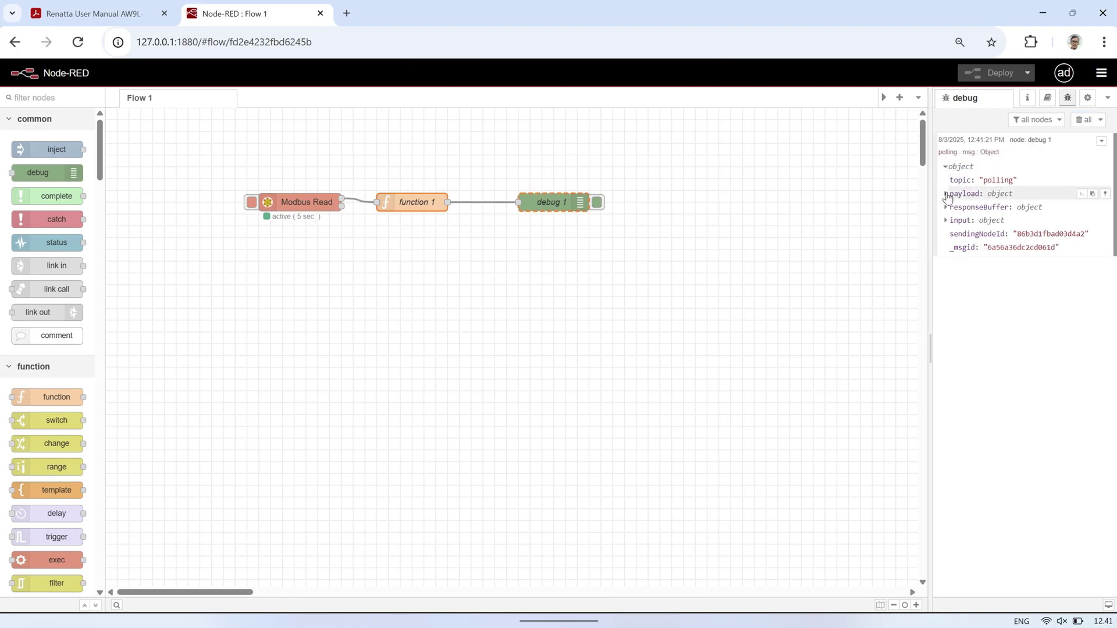
click(947, 195)
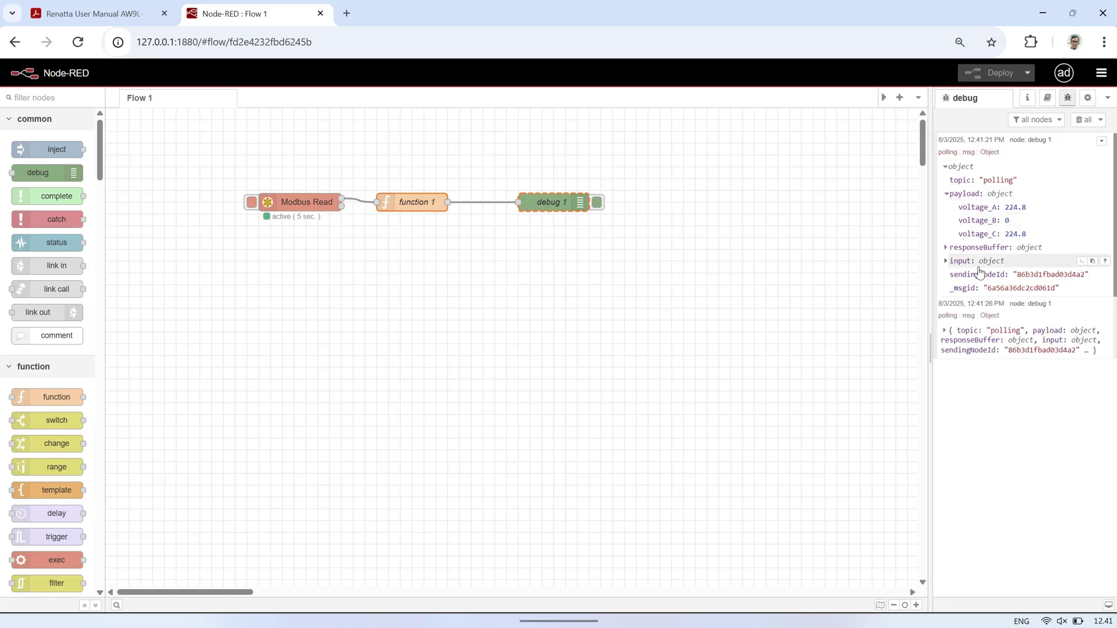
click(945, 331)
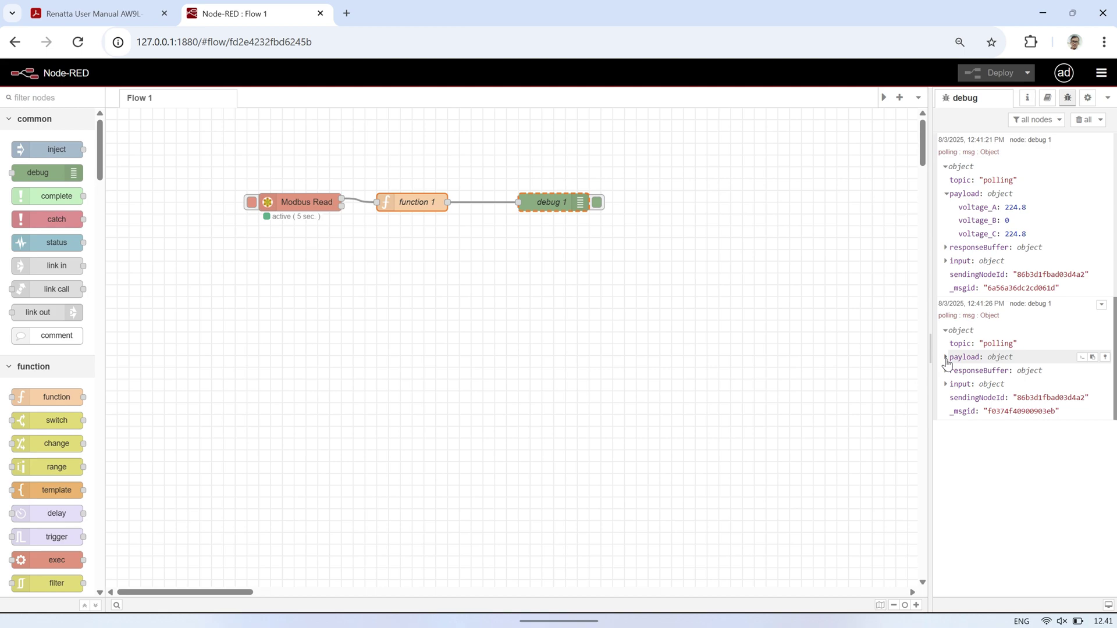
click(946, 357)
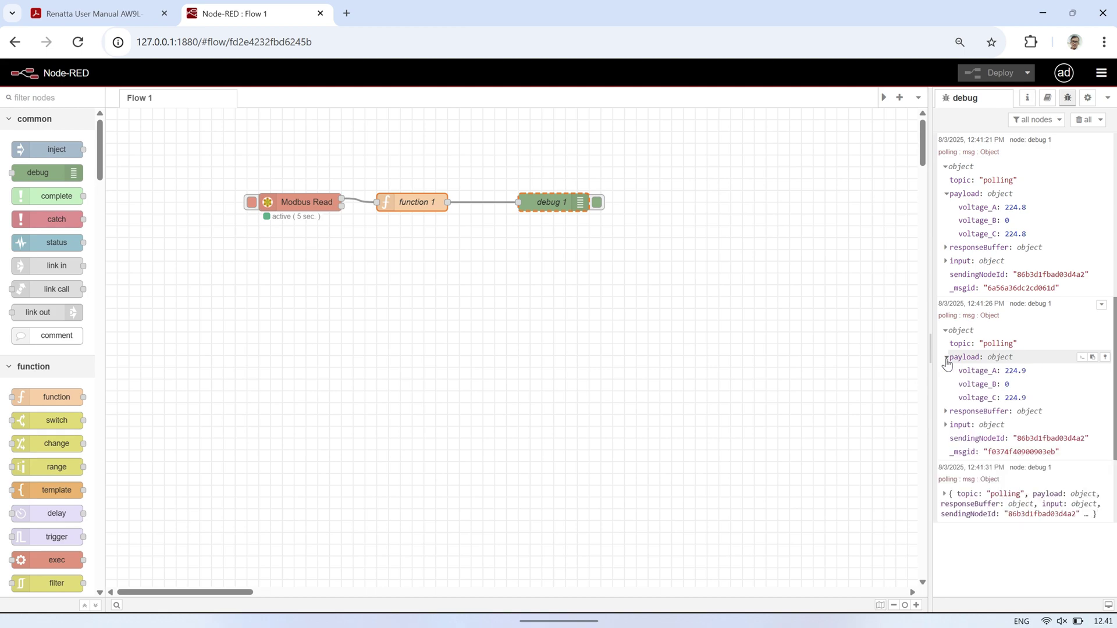